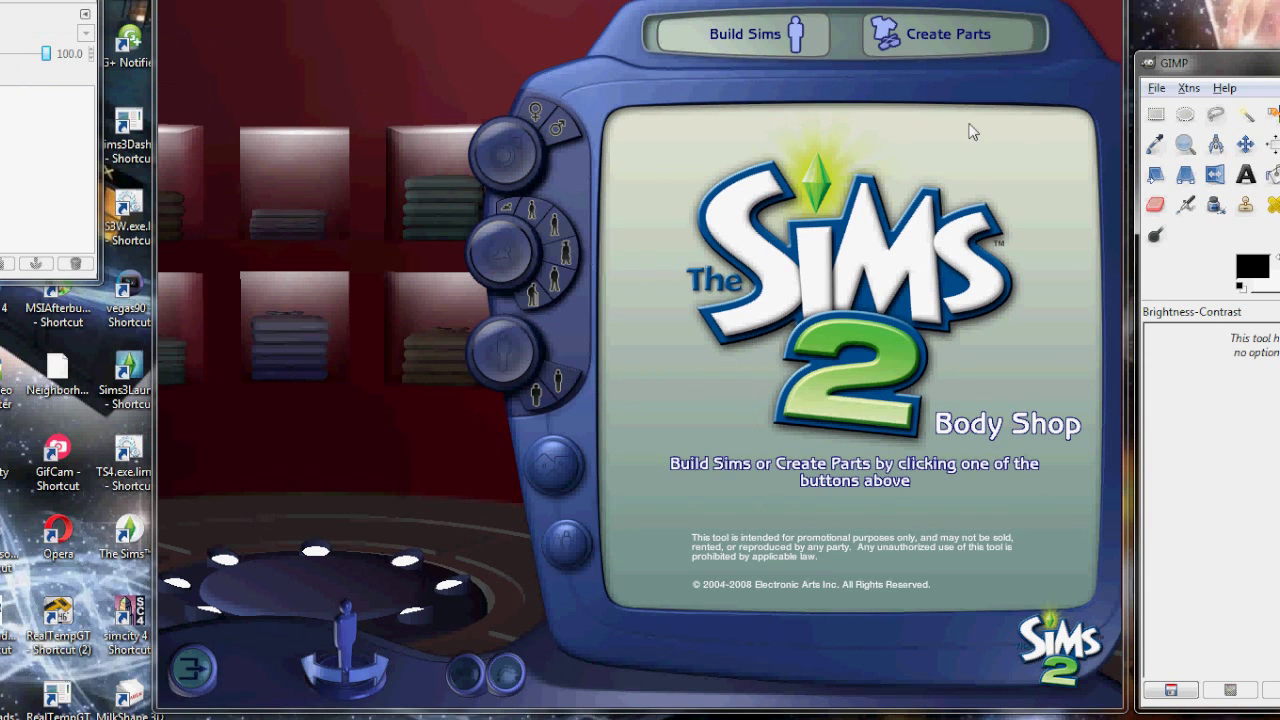
- Start a new Create Parts clothing project and display the everyday tops for teen males
{"action": "left_click", "coordinate": [952, 42]}
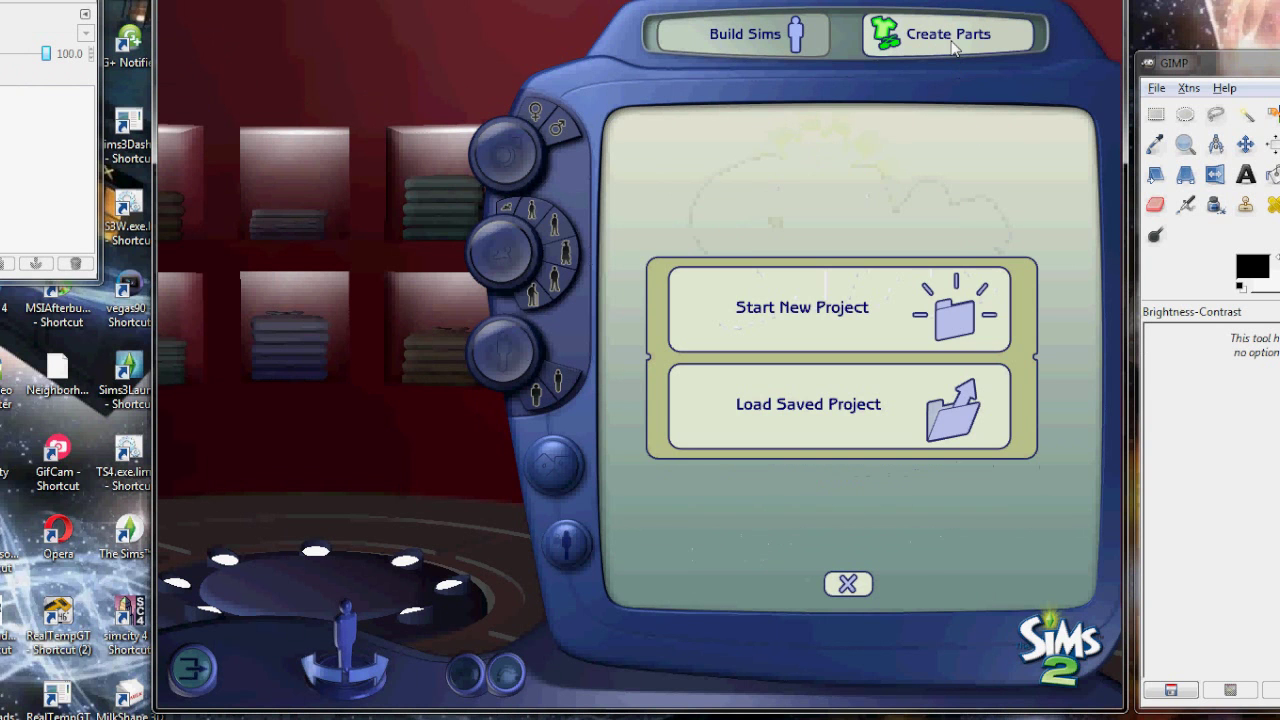
{"action": "left_click", "coordinate": [886, 310]}
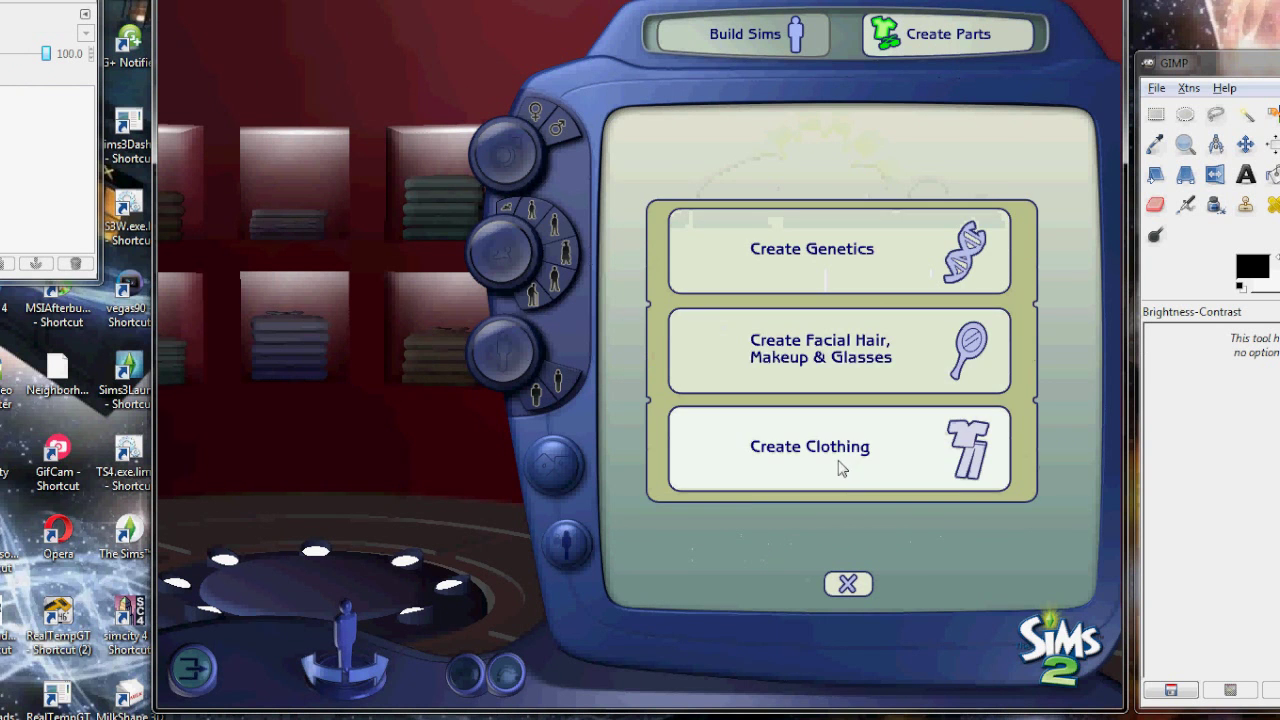
{"action": "left_click", "coordinate": [899, 455]}
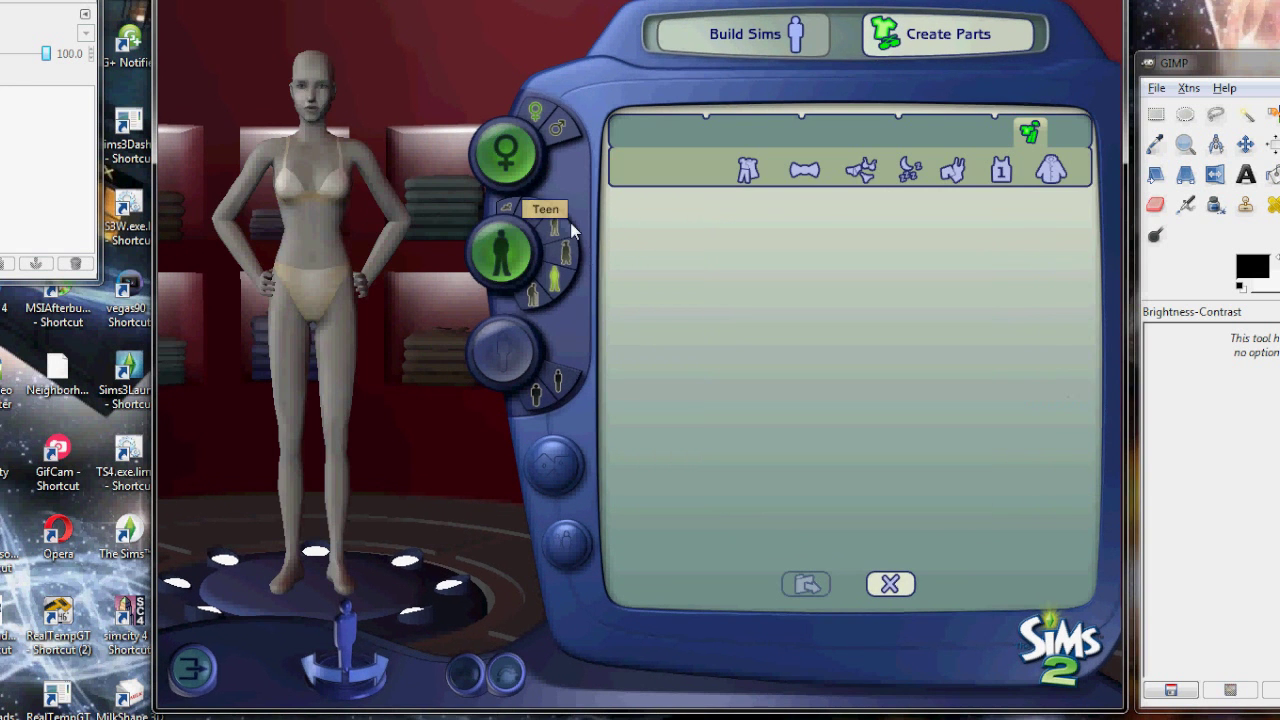
{"action": "left_click", "coordinate": [558, 125]}
{"action": "left_click", "coordinate": [748, 170]}
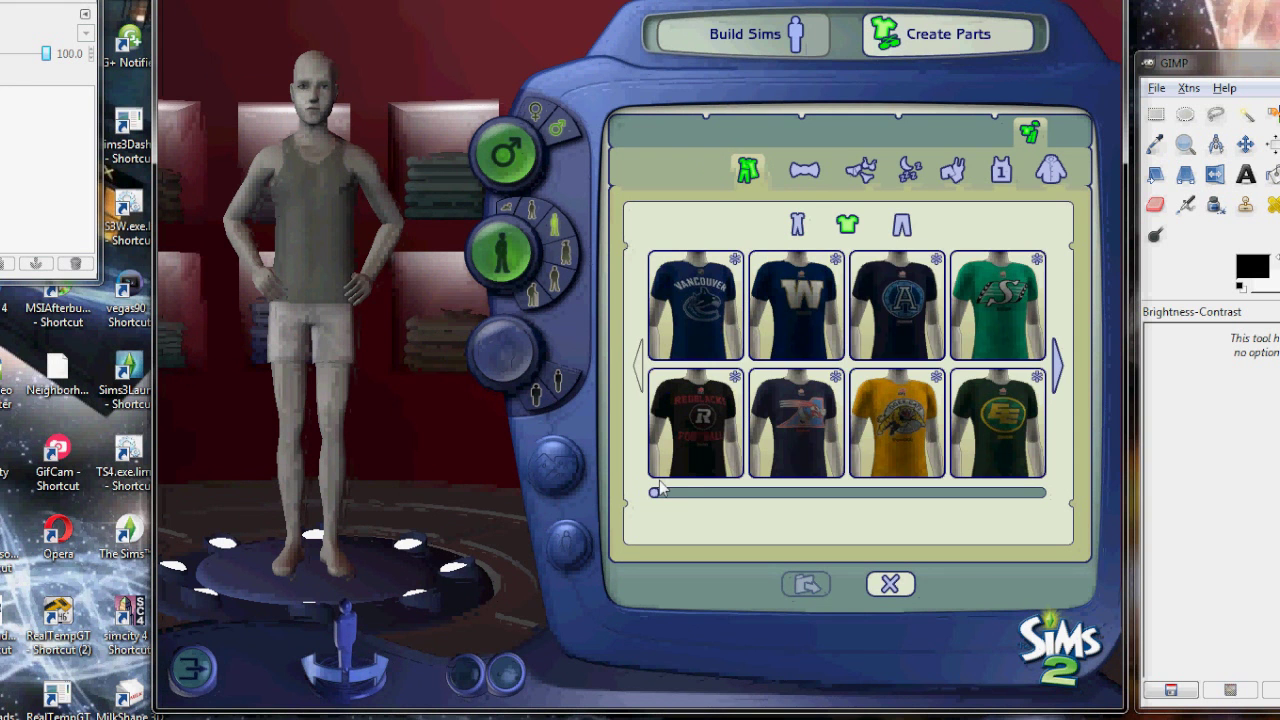
- Browse the everyday tops catalogue for a base shirt
{"action": "left_click", "coordinate": [686, 496]}
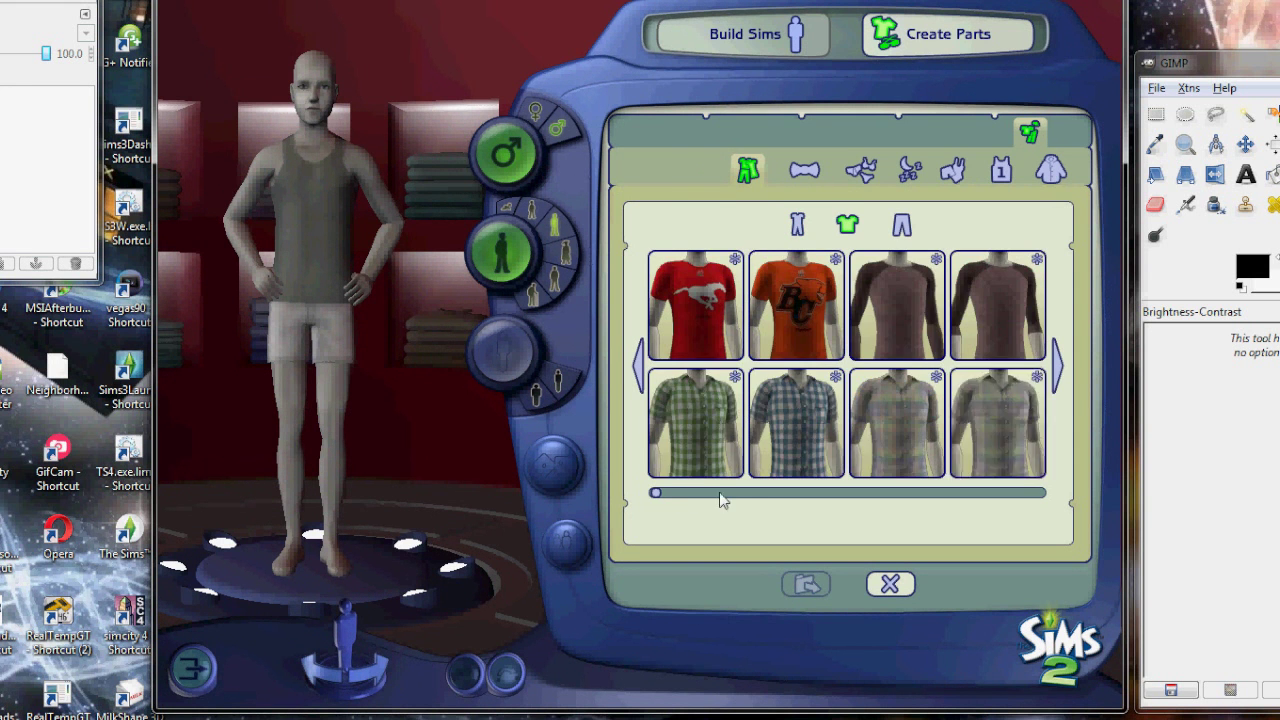
{"action": "left_click", "coordinate": [736, 492]}
{"action": "left_click", "coordinate": [738, 492]}
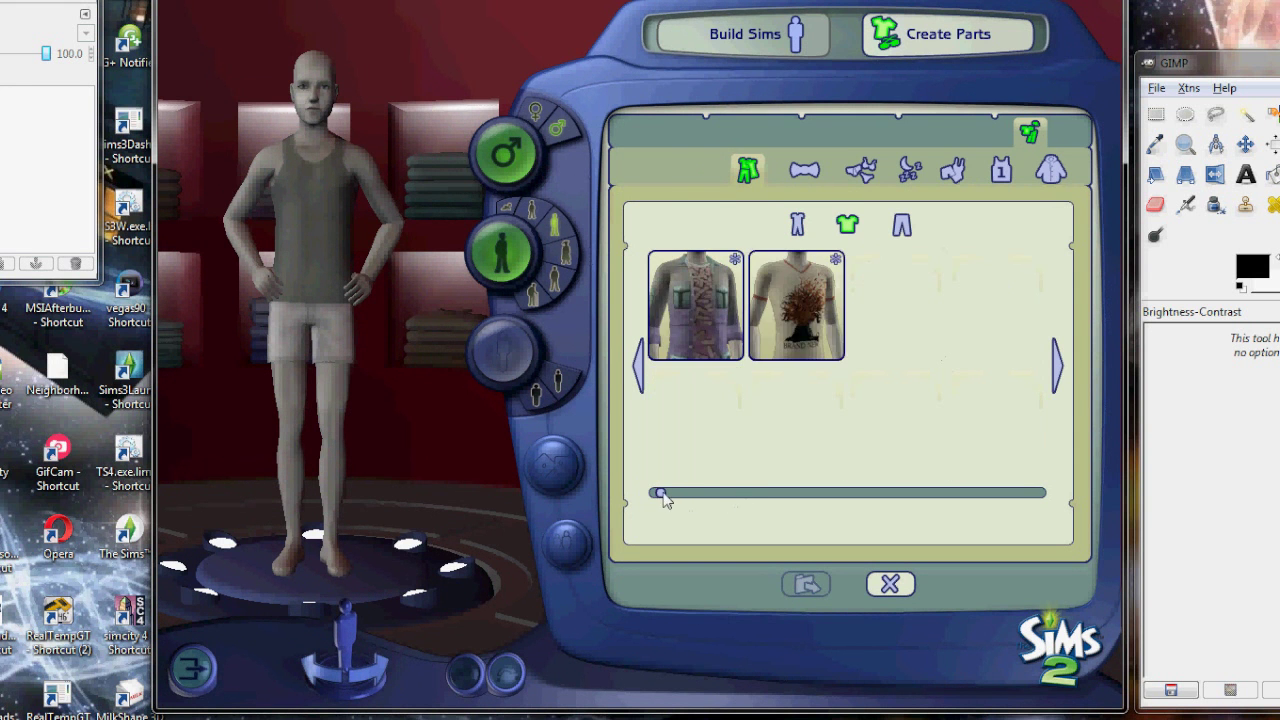
{"action": "left_click_drag", "start_coordinate": [662, 494], "coordinate": [722, 494]}
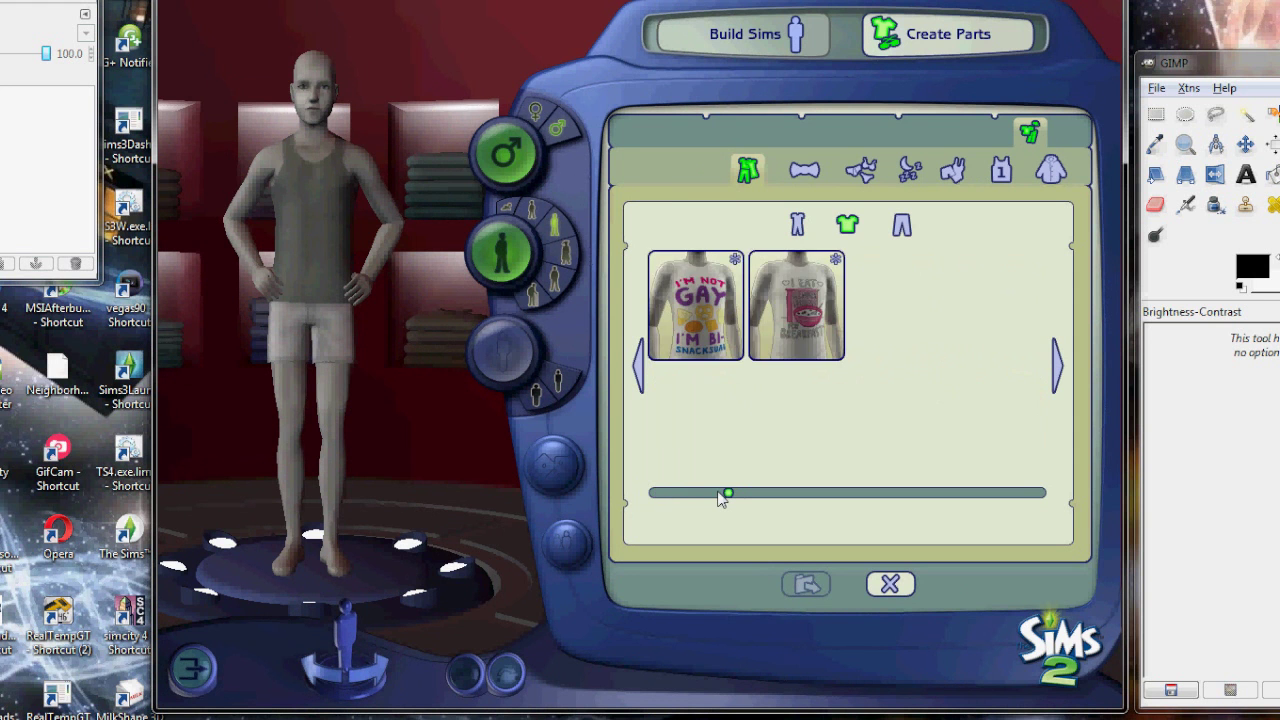
{"action": "left_click_drag", "start_coordinate": [714, 496], "coordinate": [708, 497]}
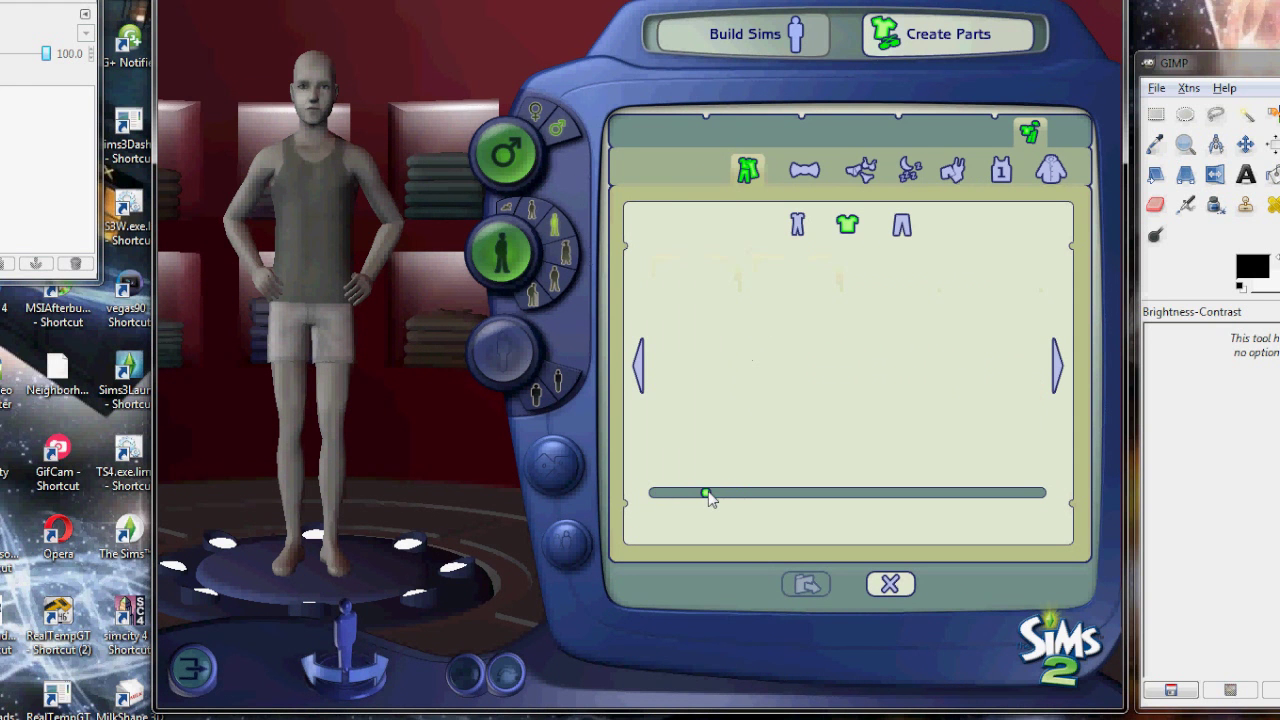
- Leave the new clothing project and load the saved shirtbase project instead
{"action": "left_click", "coordinate": [890, 584]}
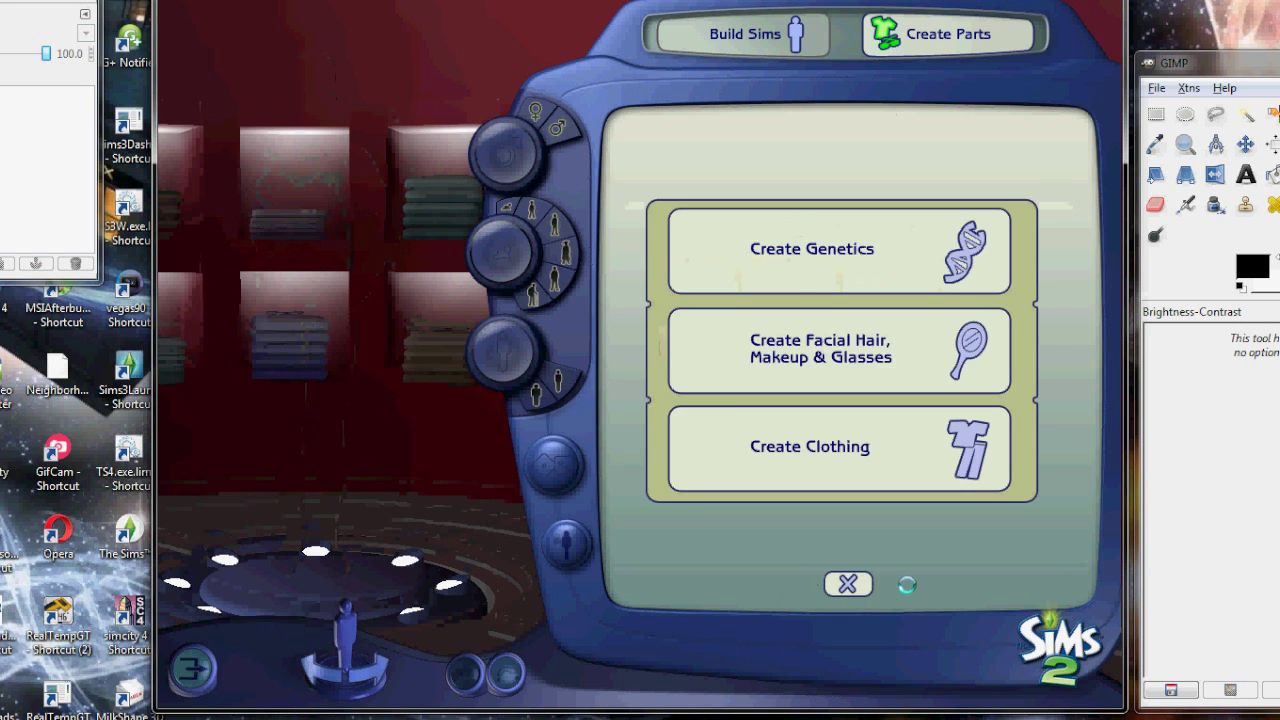
{"action": "left_click", "coordinate": [866, 586]}
{"action": "left_click", "coordinate": [856, 428]}
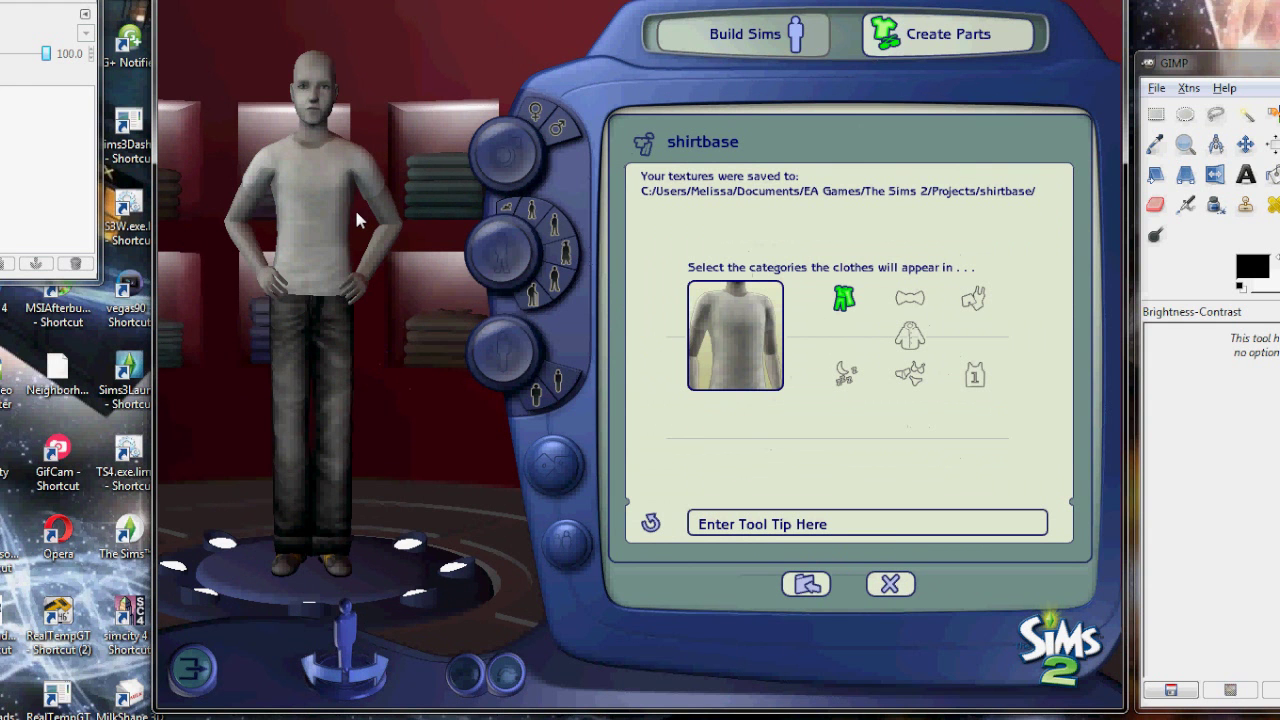
- Switch to File Explorer and open the shirtbase folder inside the Sims 2 Projects folder
{"action": "key", "text": "alt+Tab"}
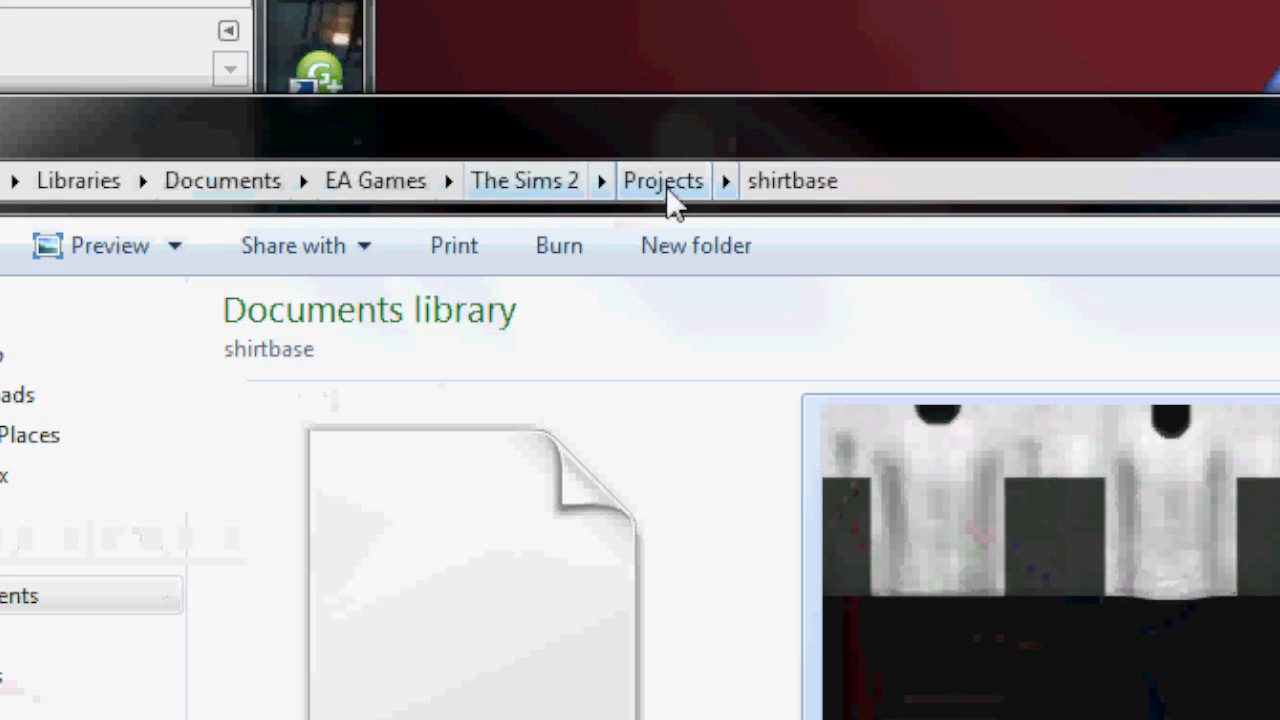
{"action": "left_click", "coordinate": [665, 185]}
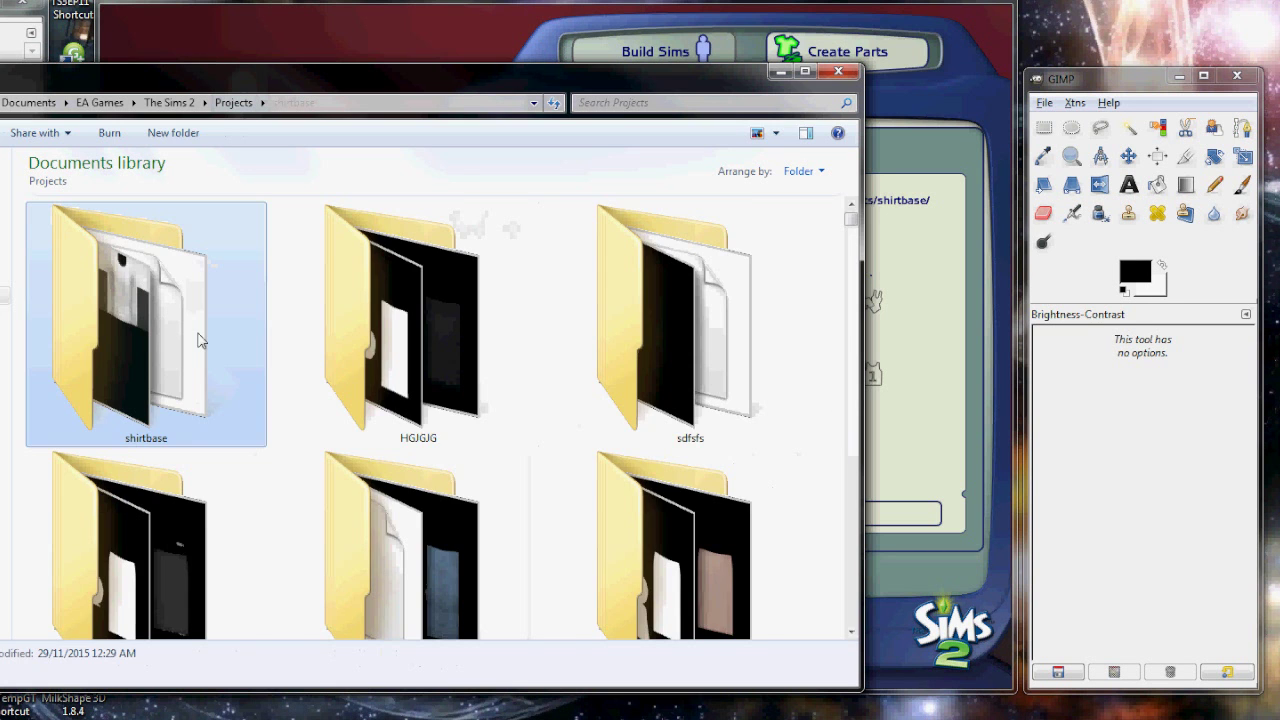
{"action": "double_click", "coordinate": [199, 338]}
{"action": "mouse_move", "coordinate": [467, 299]}
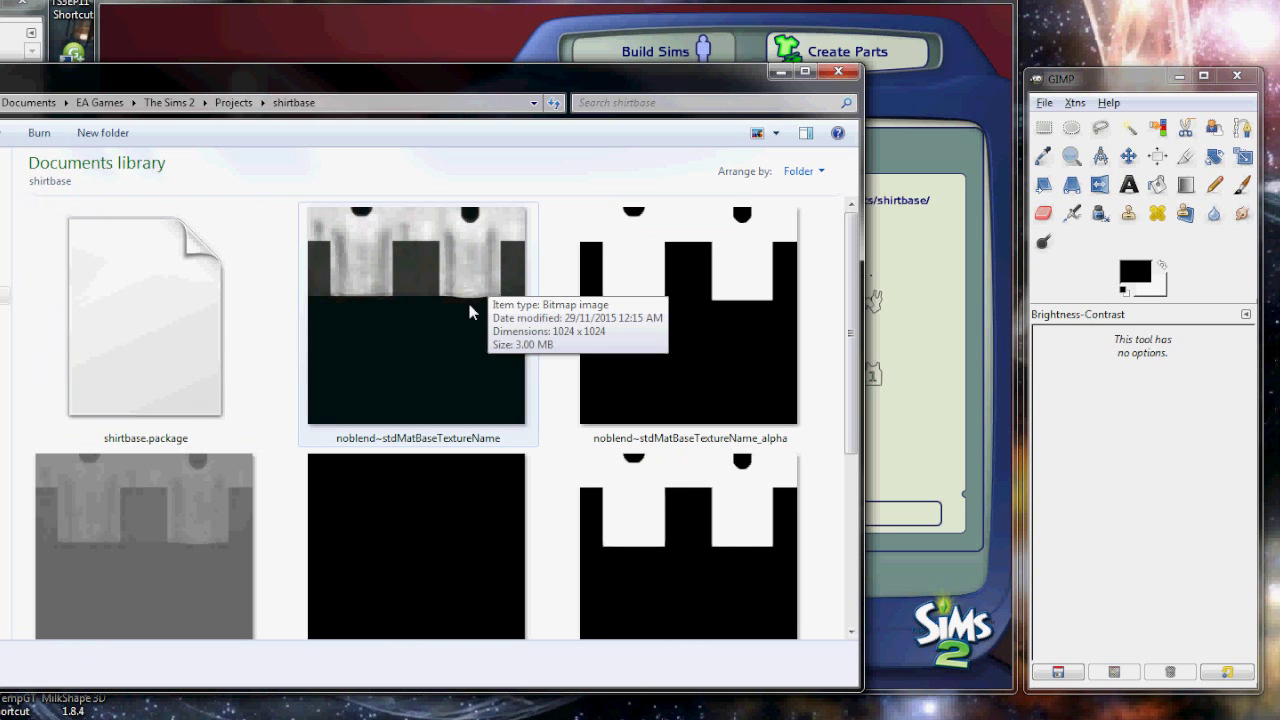
{"action": "left_click", "coordinate": [775, 133]}
{"action": "left_click", "coordinate": [560, 297]}
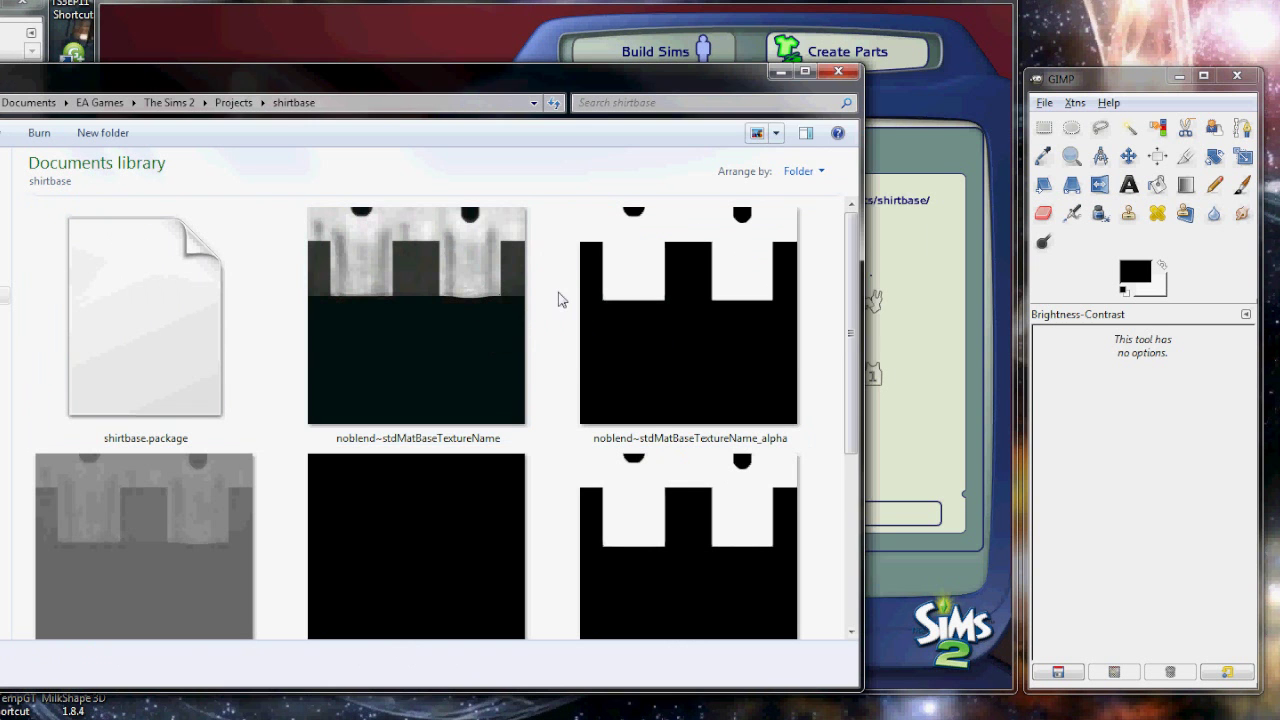
- Open the noblend~stdMatBaseTextureName bitmap in GIMP, bring its window into view and minimize the folder window
{"action": "left_click", "coordinate": [460, 292]}
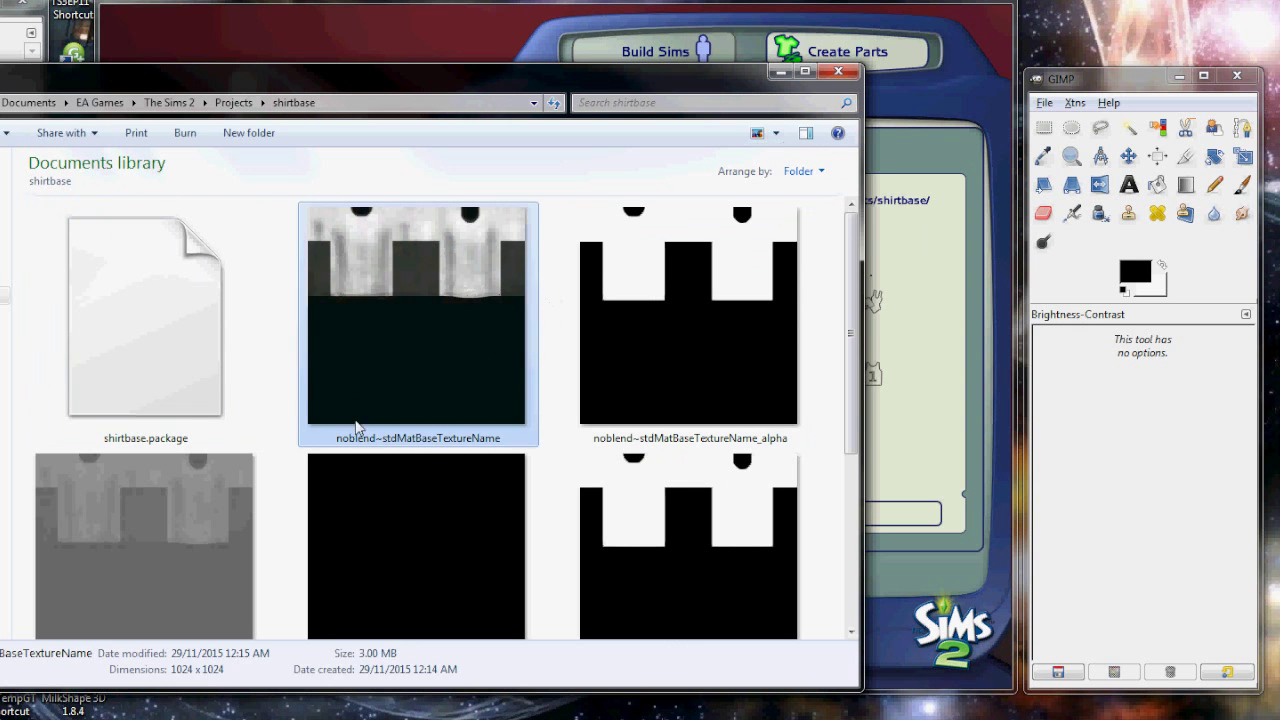
{"action": "left_click_drag", "start_coordinate": [406, 246], "coordinate": [1135, 125]}
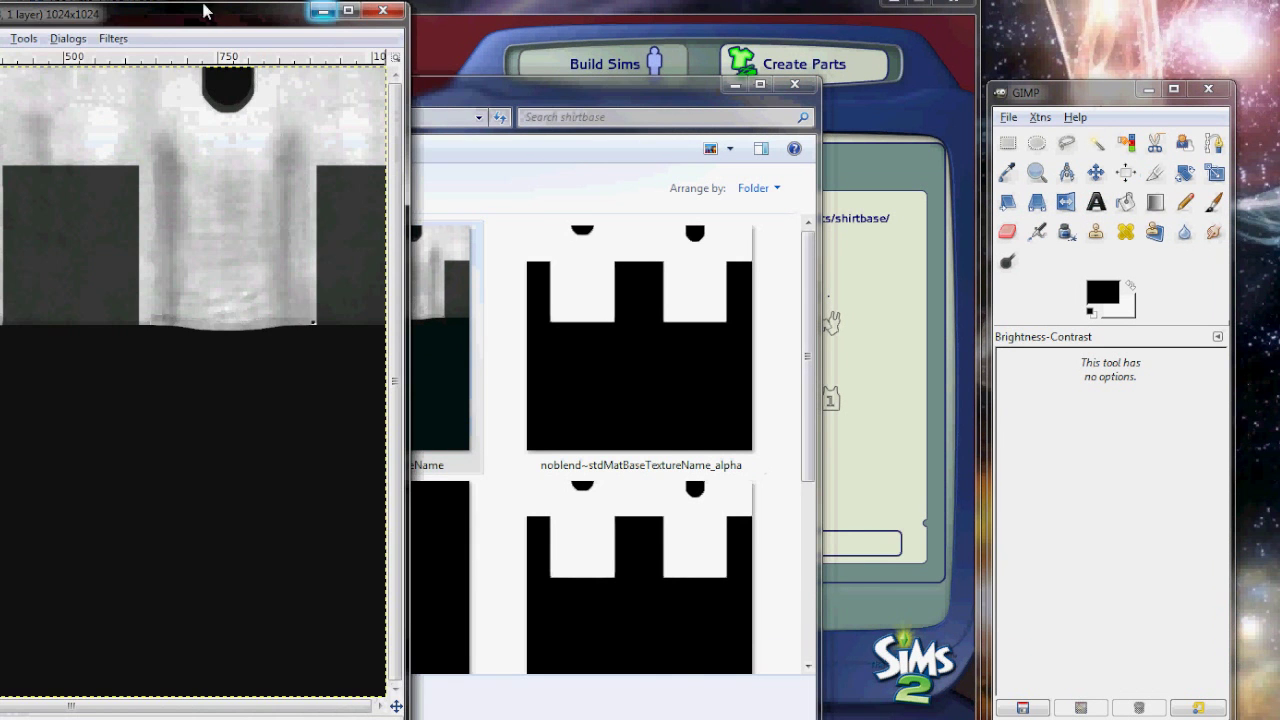
{"action": "left_click_drag", "start_coordinate": [203, 10], "coordinate": [468, 62]}
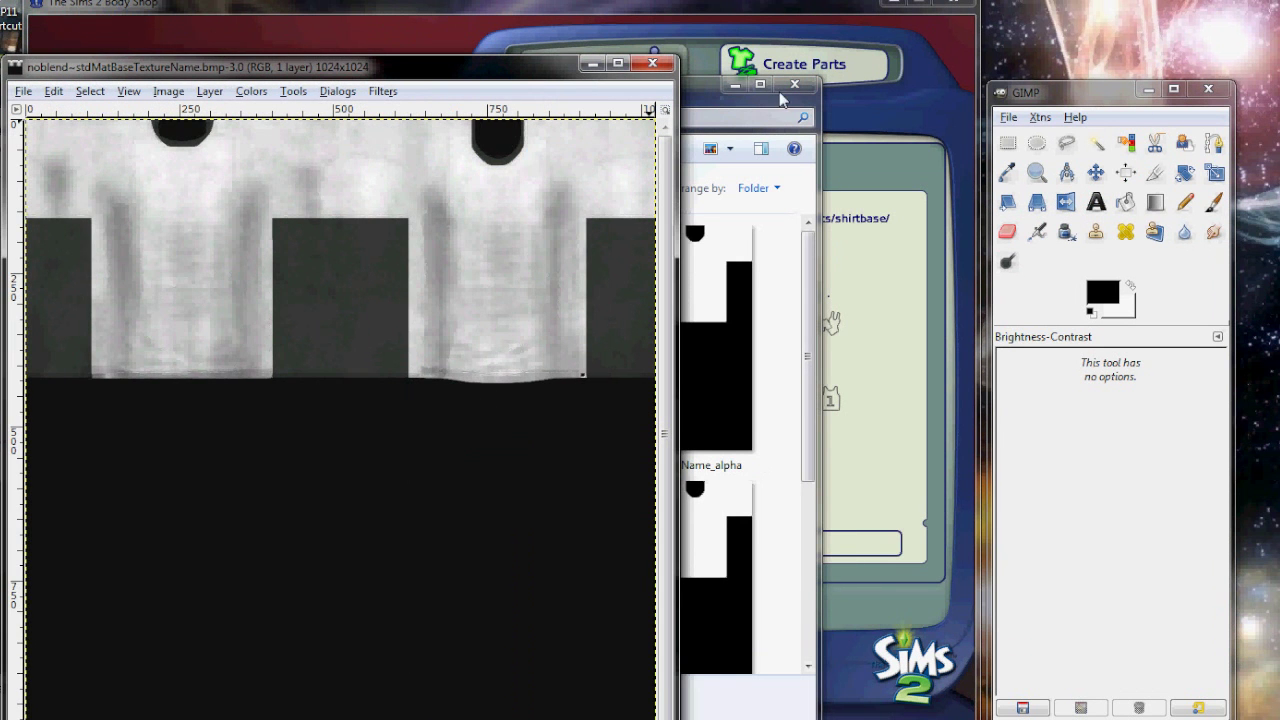
{"action": "left_click", "coordinate": [736, 86]}
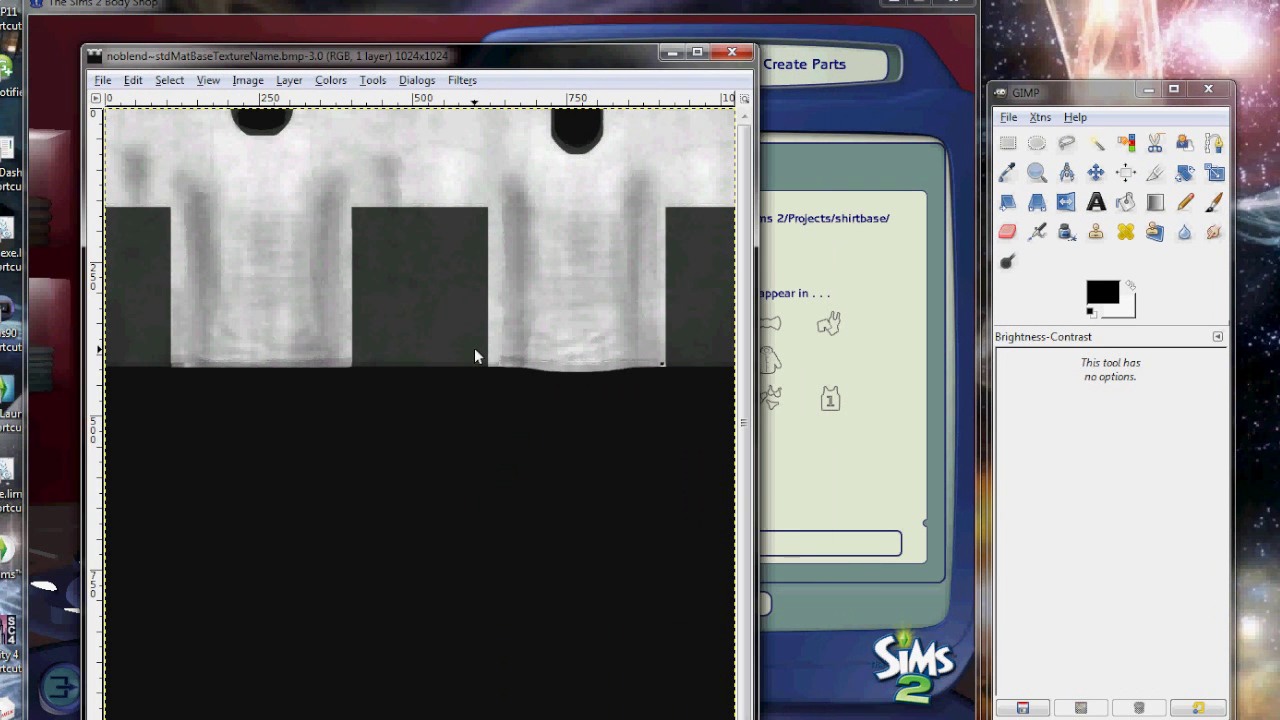
- Add a new 1024 x 1024 px layer with transparency fill to the shirt texture
{"action": "left_click", "coordinate": [297, 84]}
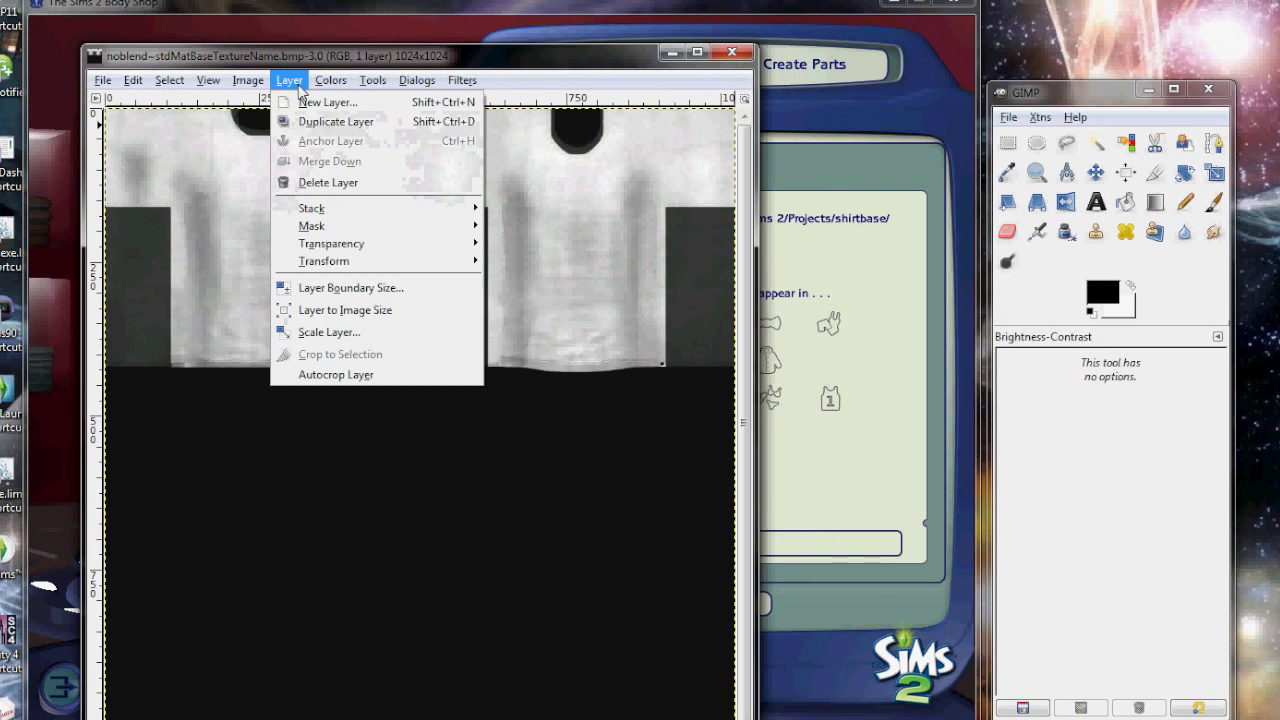
{"action": "left_click", "coordinate": [365, 104]}
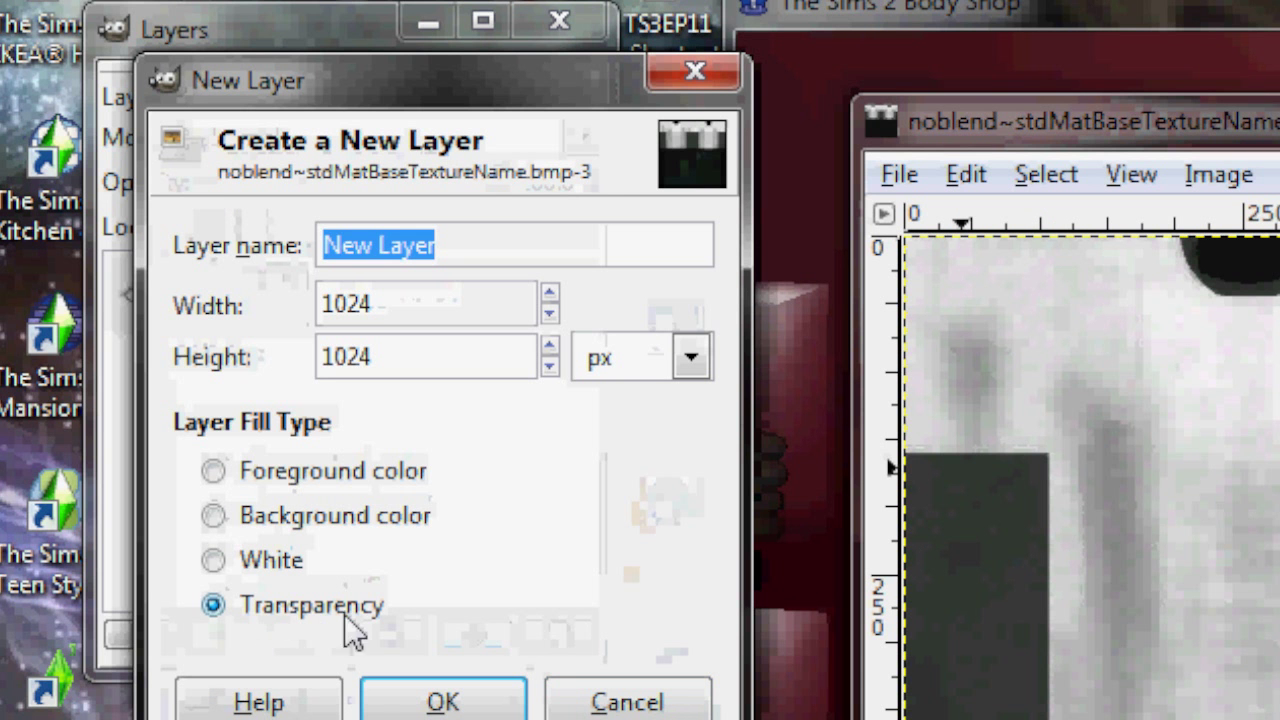
{"action": "left_click", "coordinate": [470, 706]}
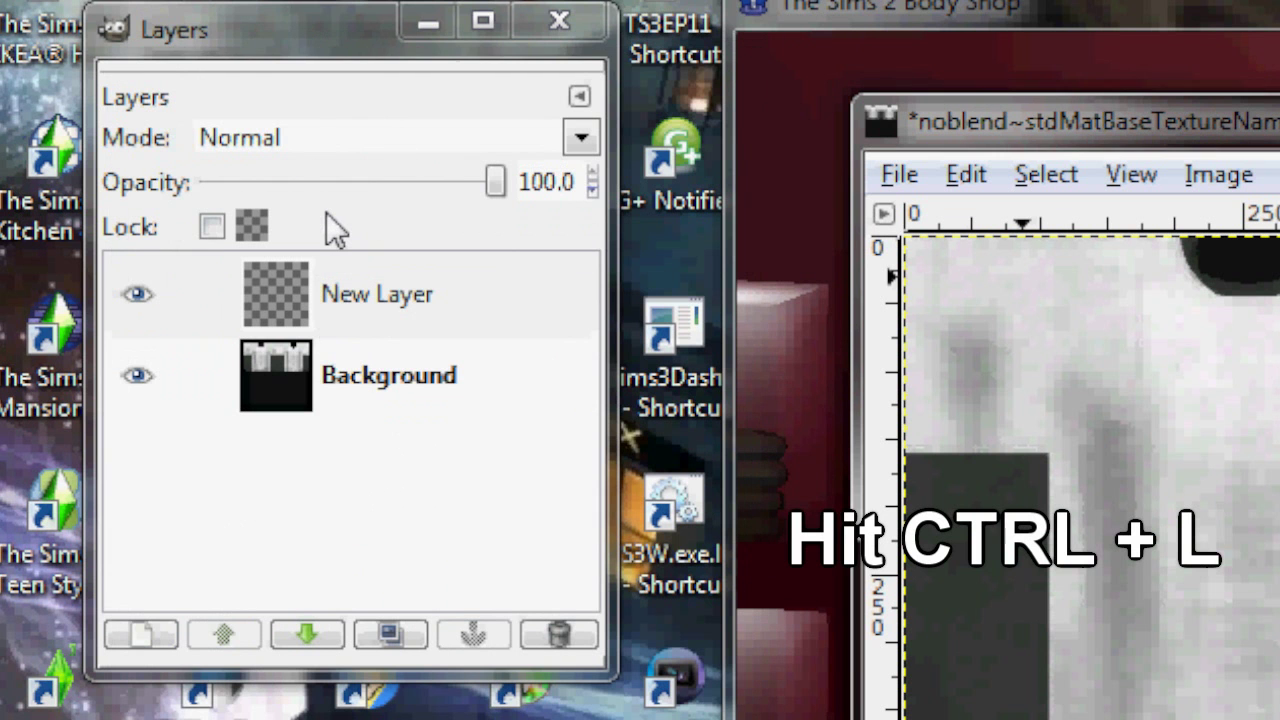
- Reopen the Layers dialog and set the new transparent layer's mode to Multiply
{"action": "left_click", "coordinate": [559, 20]}
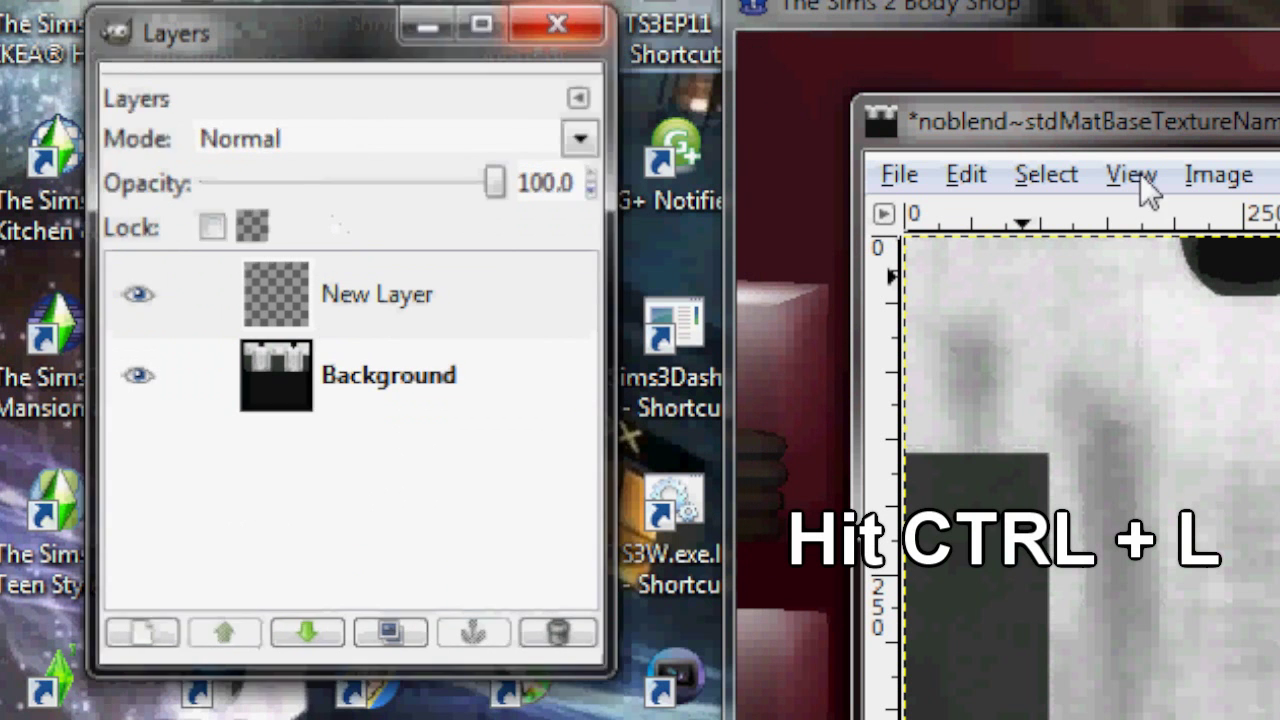
{"action": "key", "text": "ctrl+l"}
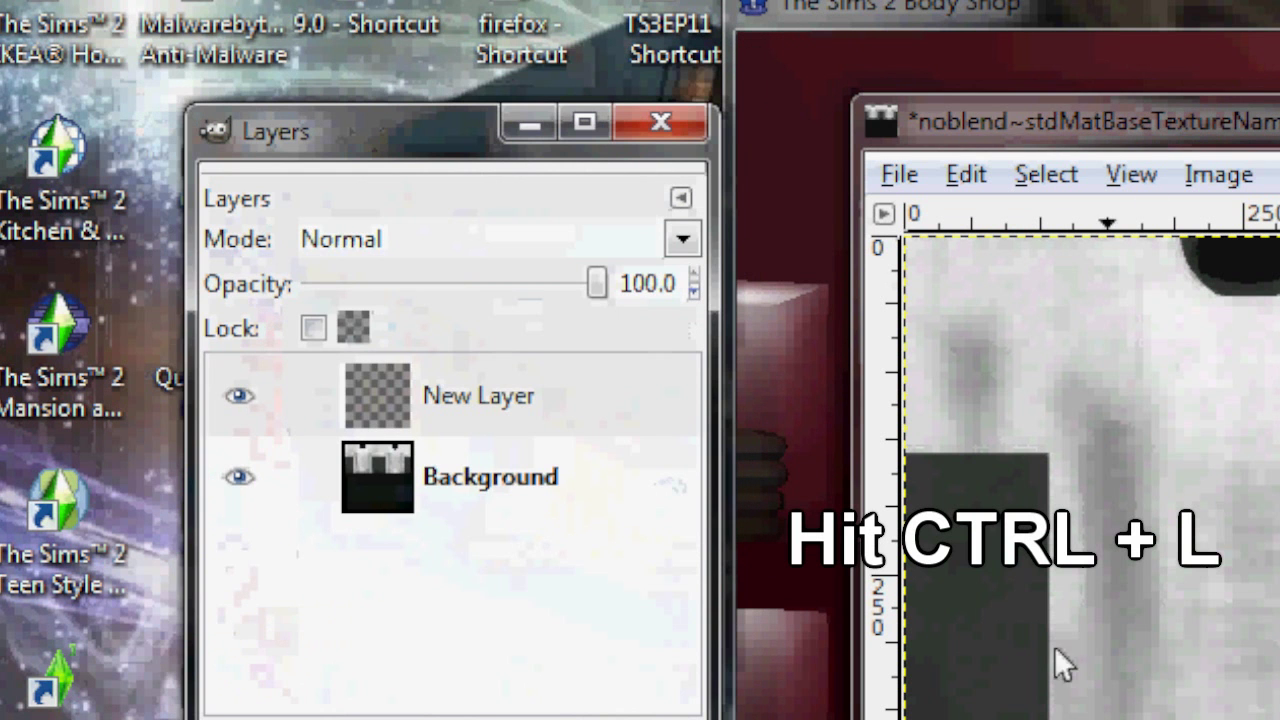
{"action": "left_click", "coordinate": [497, 421]}
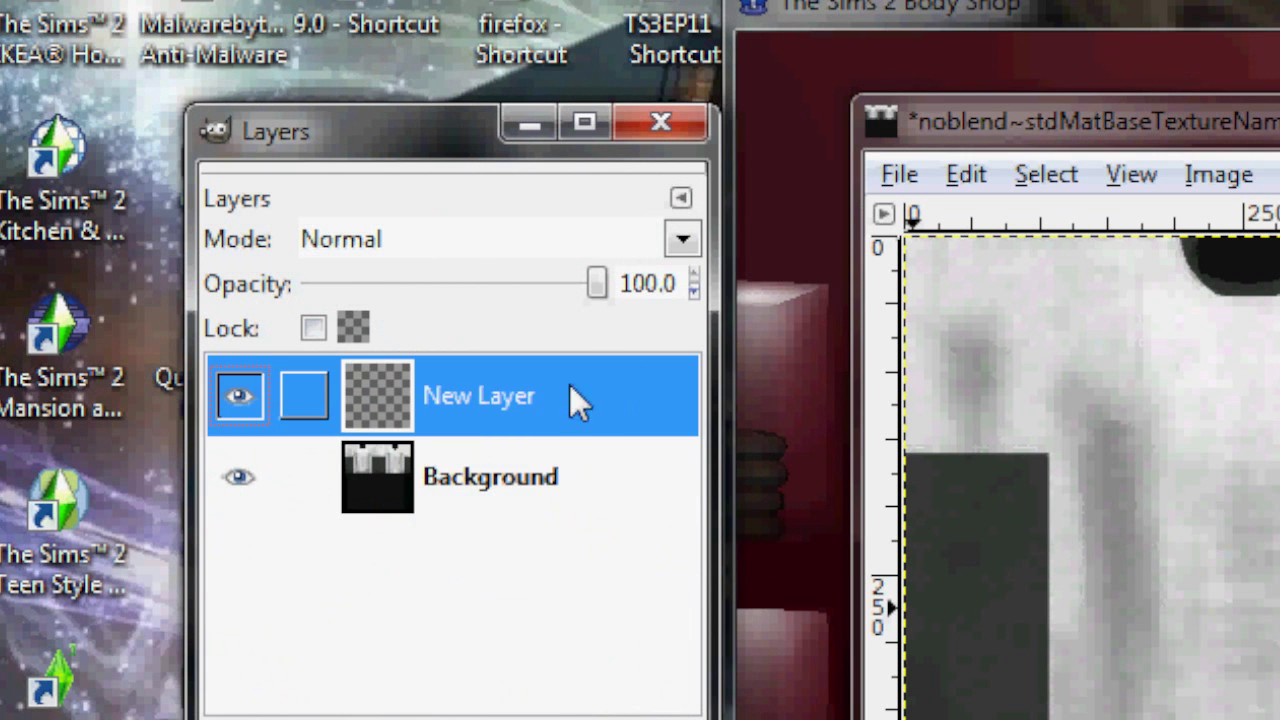
{"action": "left_click", "coordinate": [466, 239]}
{"action": "left_click", "coordinate": [449, 386]}
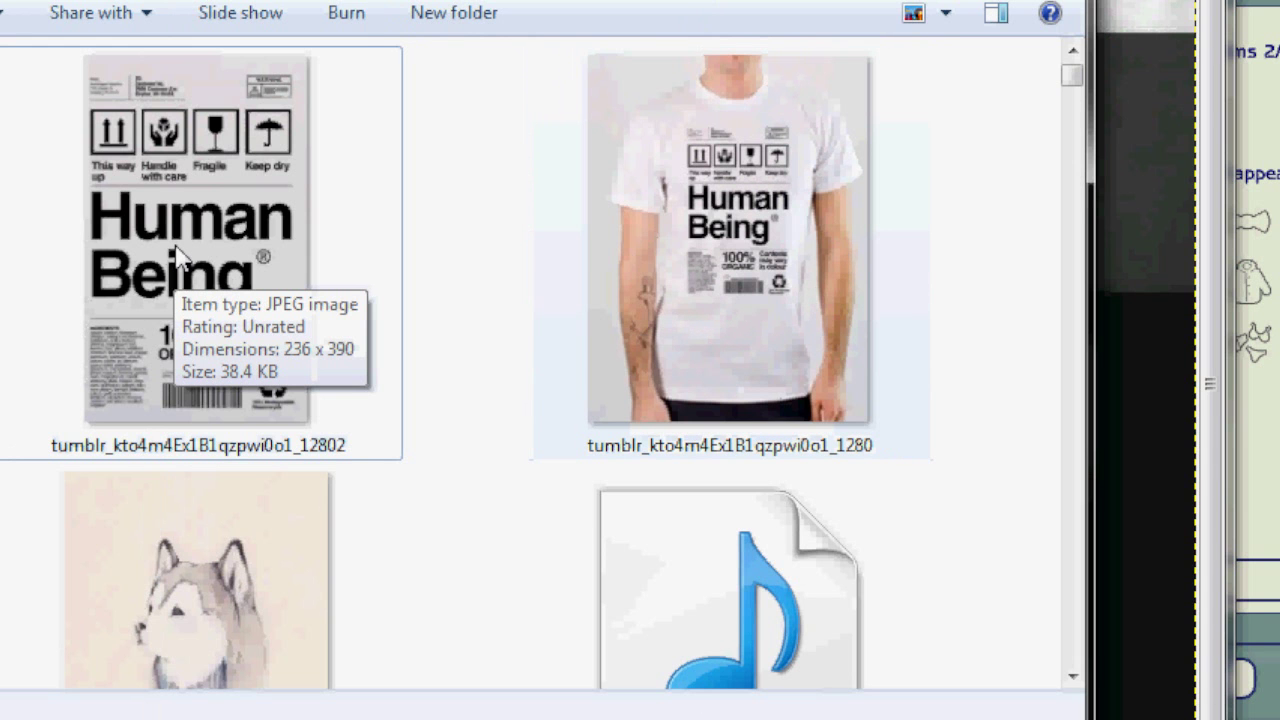
- Open the Human Being graphic tumblr_kto4m4Ex1B1qzpwi0o1_12802 in GIMP and copy the entire image
{"action": "left_click_drag", "start_coordinate": [176, 247], "coordinate": [1140, 195]}
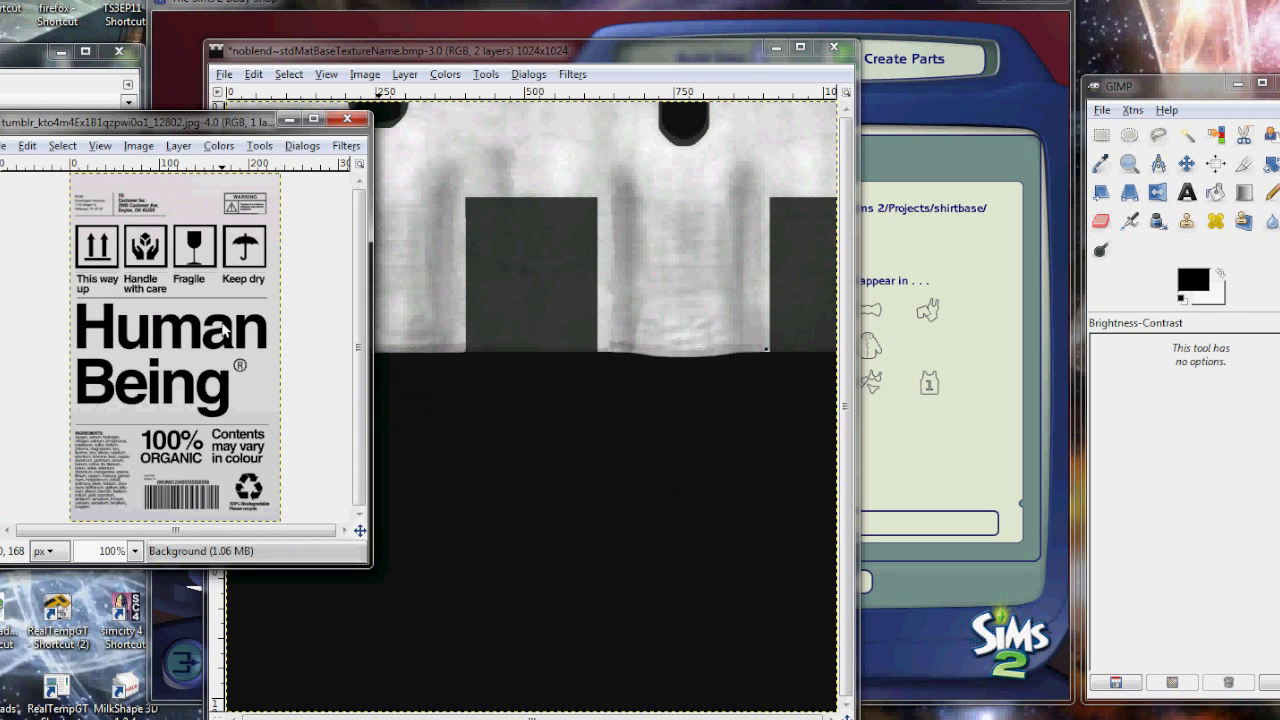
{"action": "key", "text": "ctrl+a"}
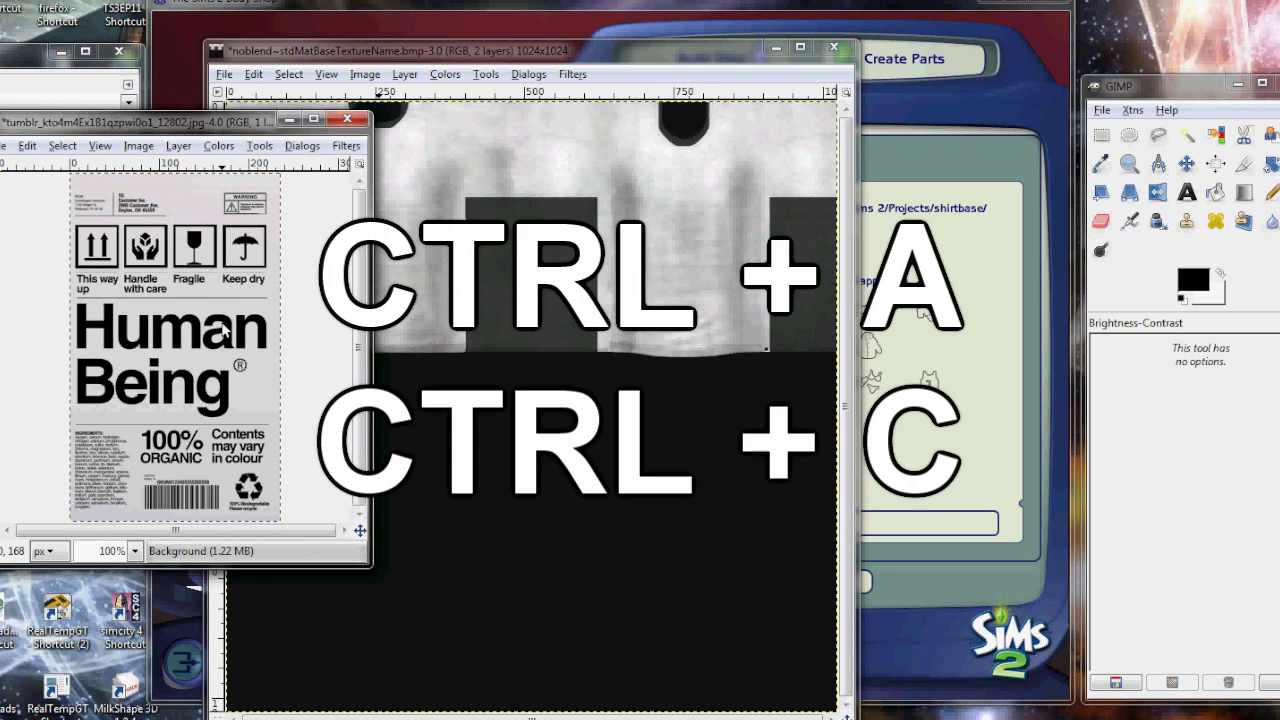
{"action": "key", "text": "ctrl+c"}
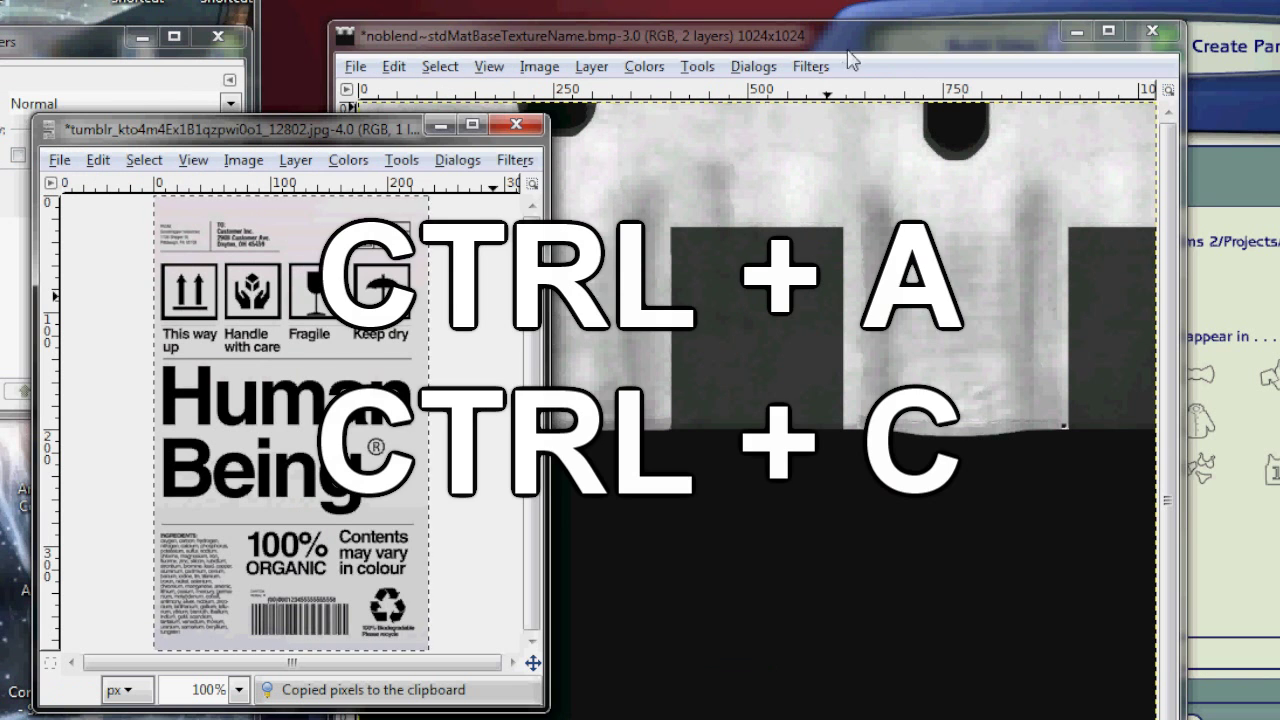
- Paste the copied graphic into the shirt texture and move it up over the shirt front
{"action": "left_click", "coordinate": [850, 60]}
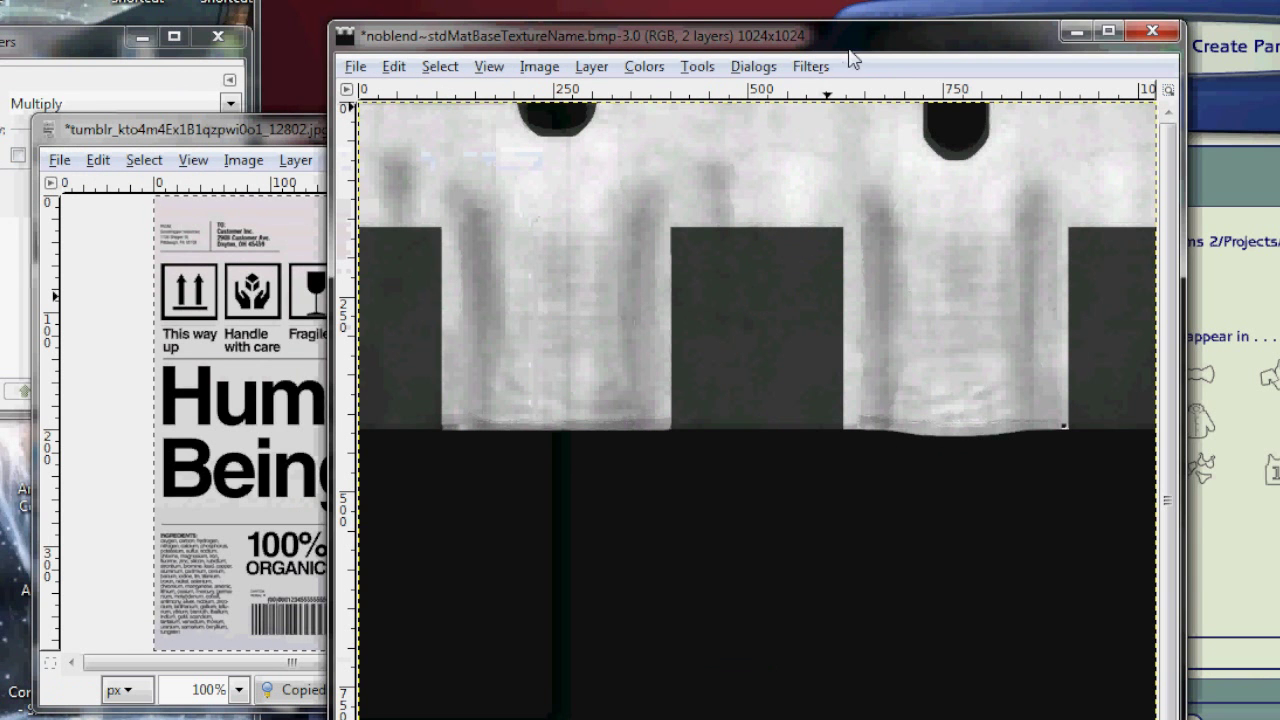
{"action": "key", "text": "ctrl+v"}
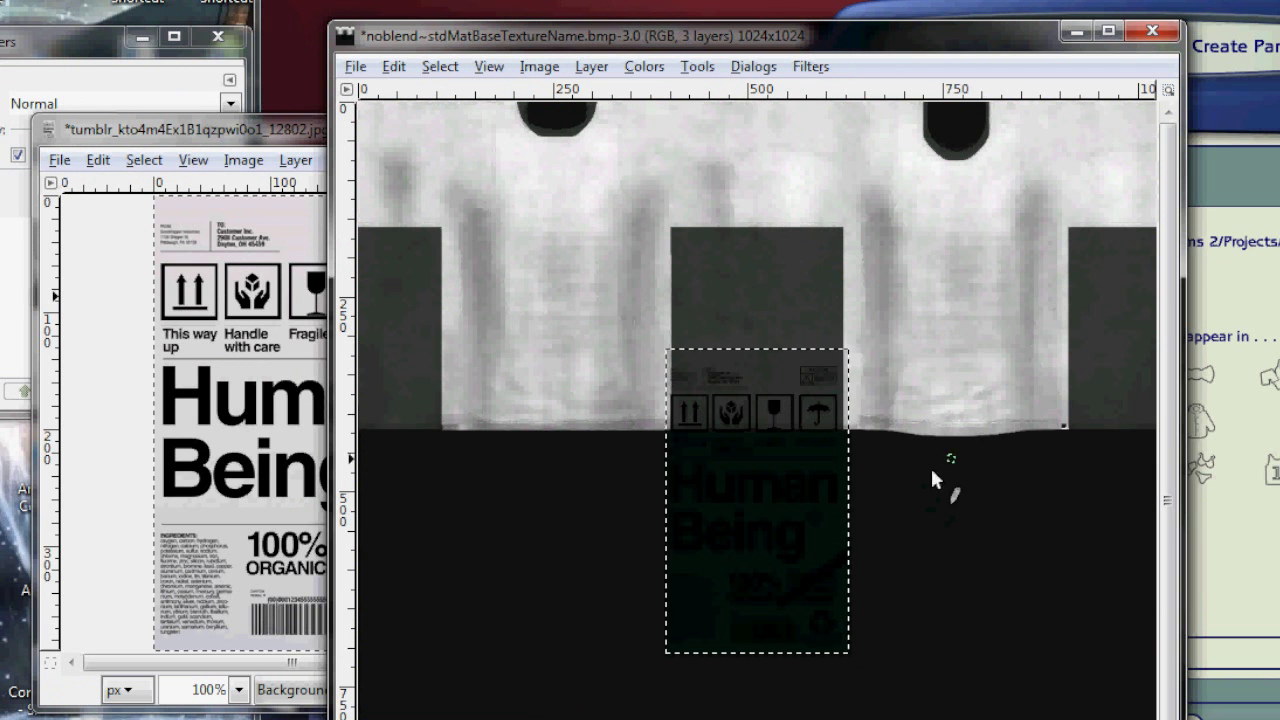
{"action": "left_click_drag", "start_coordinate": [790, 540], "coordinate": [1022, 390]}
- Scale the pasted Human Being graphic down to 146 x 242 pixels with its aspect ratio locked
{"action": "key", "text": "shift+t"}
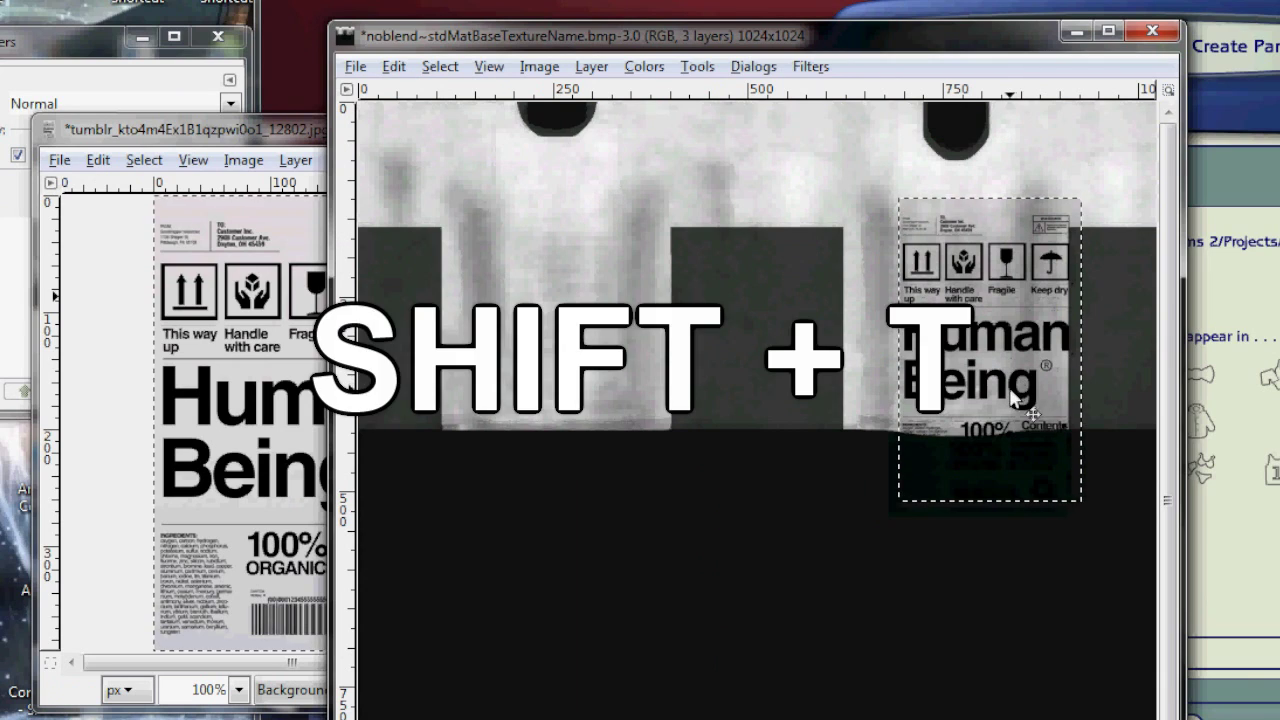
{"action": "left_click", "coordinate": [1113, 477]}
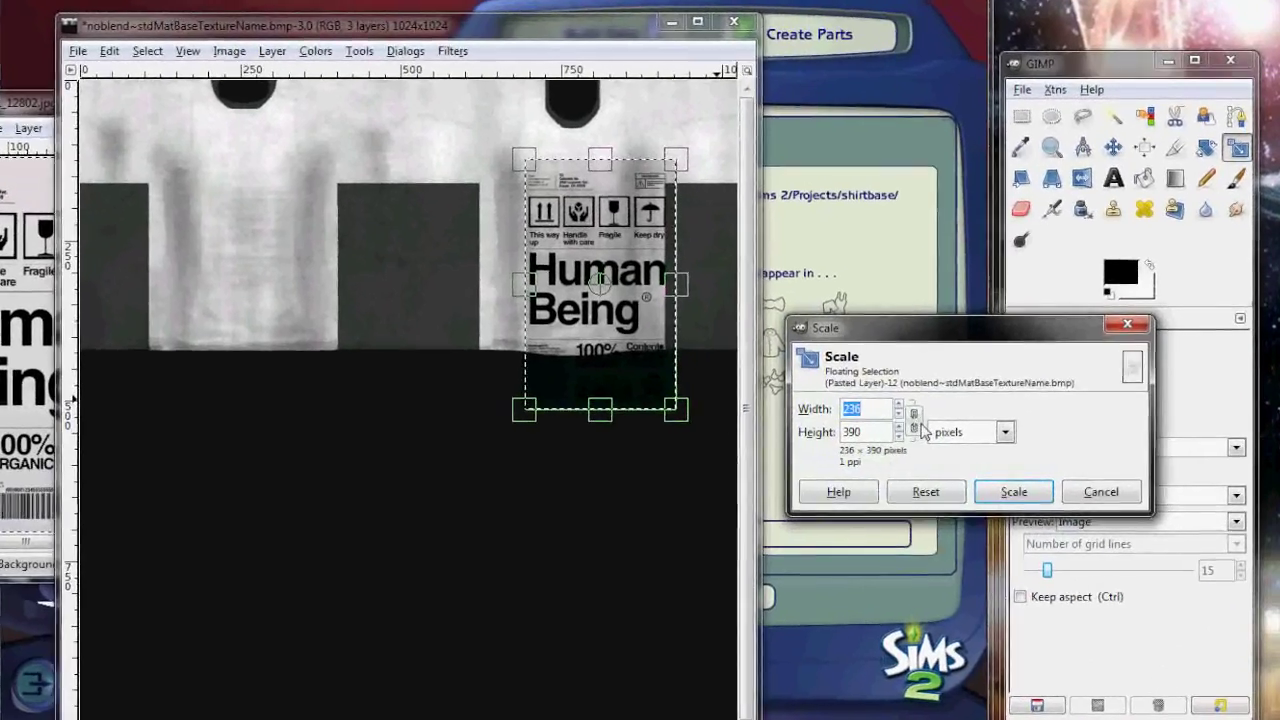
{"action": "left_click", "coordinate": [949, 423]}
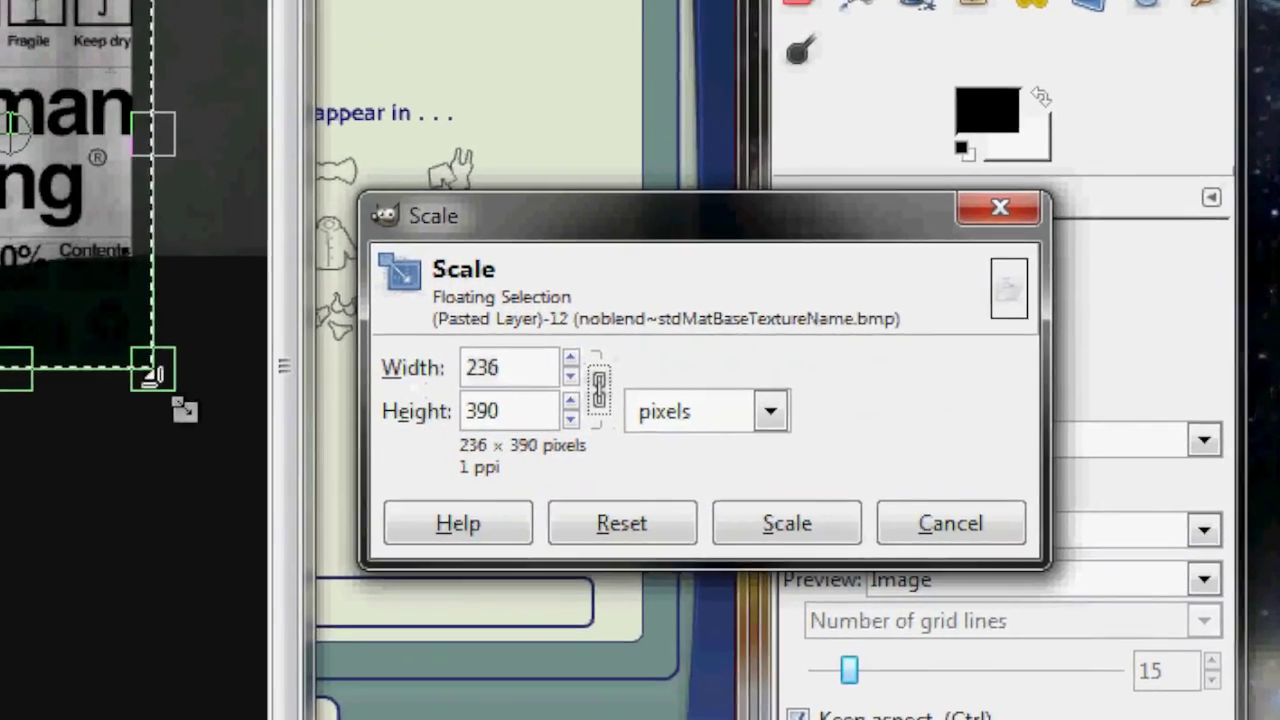
{"action": "left_click_drag", "start_coordinate": [176, 401], "coordinate": [87, 235]}
{"action": "left_click_drag", "start_coordinate": [590, 317], "coordinate": [588, 314]}
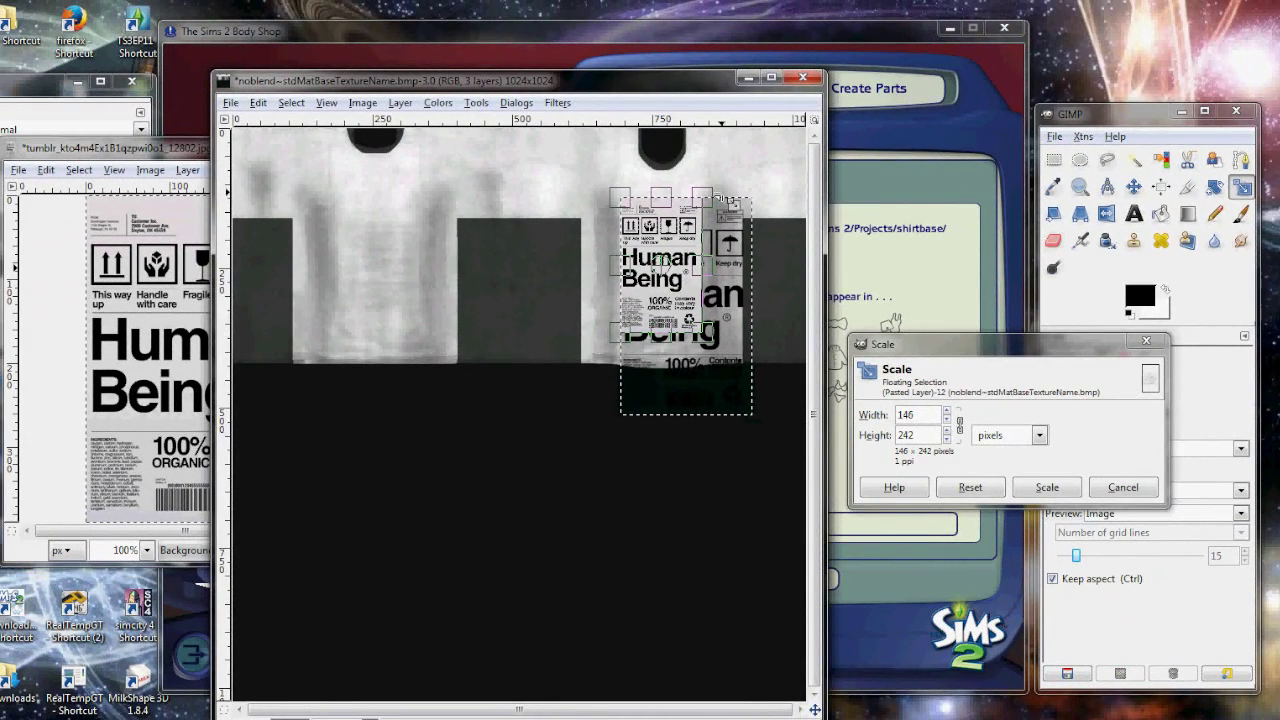
{"action": "key", "text": "Return"}
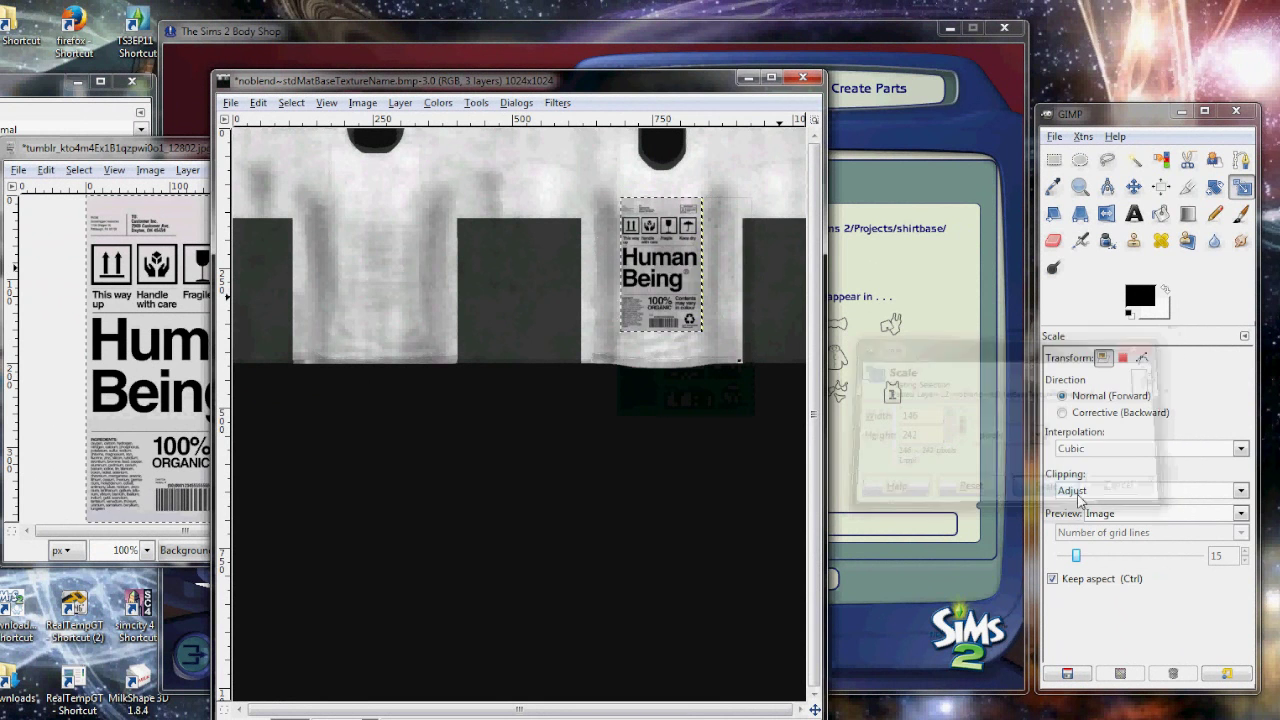
- Center the scaled Human Being graphic on the shirt front and anchor it to the new layer
{"action": "key", "text": "m"}
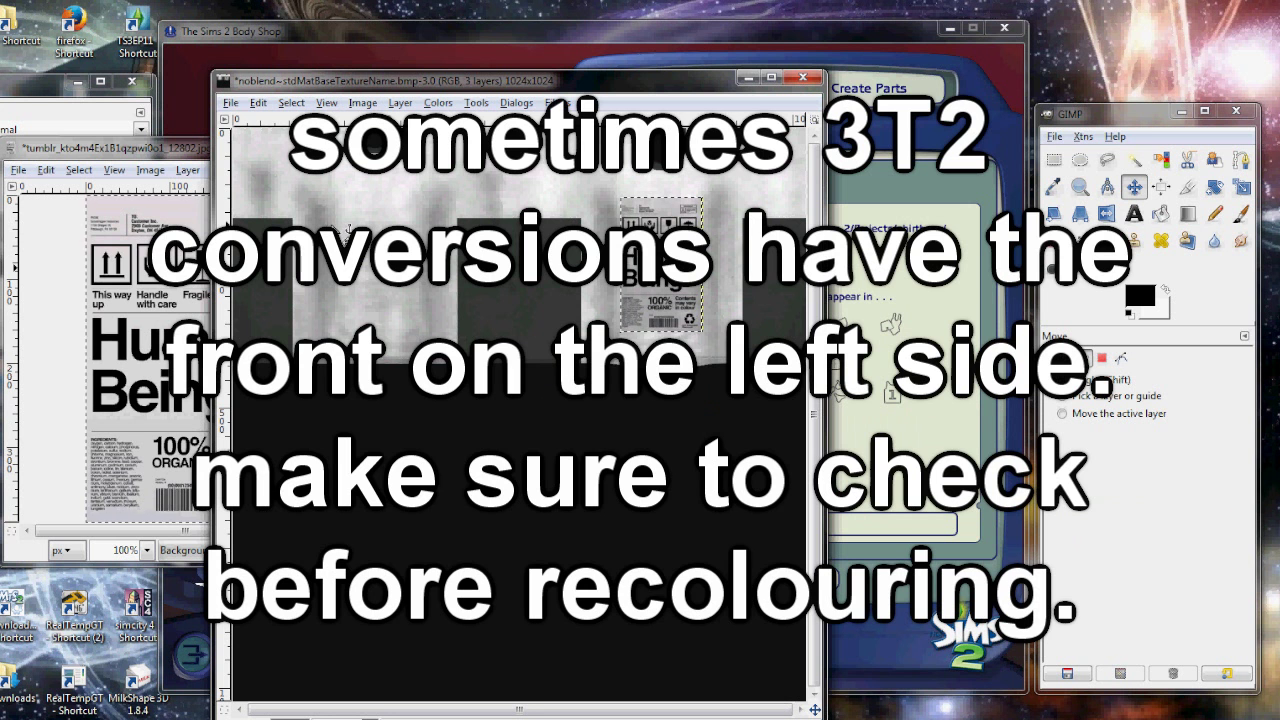
{"action": "left_click_drag", "start_coordinate": [657, 249], "coordinate": [660, 236]}
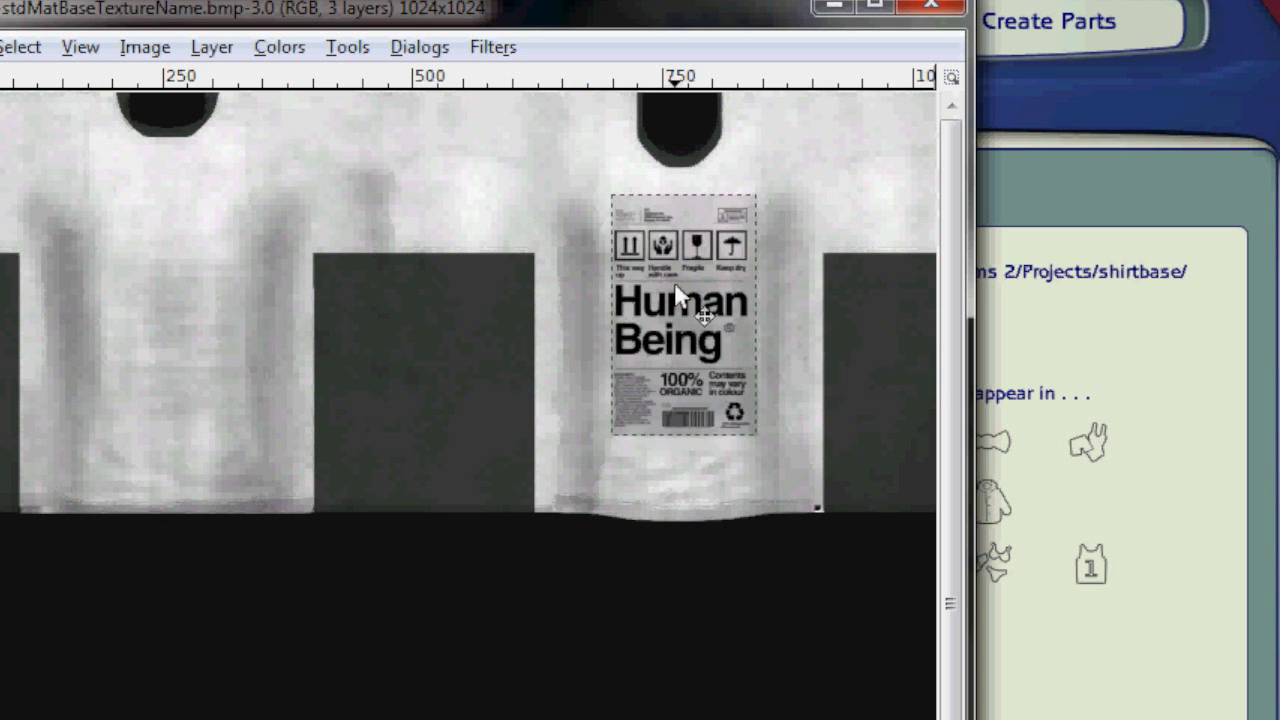
{"action": "left_click_drag", "start_coordinate": [676, 285], "coordinate": [676, 285]}
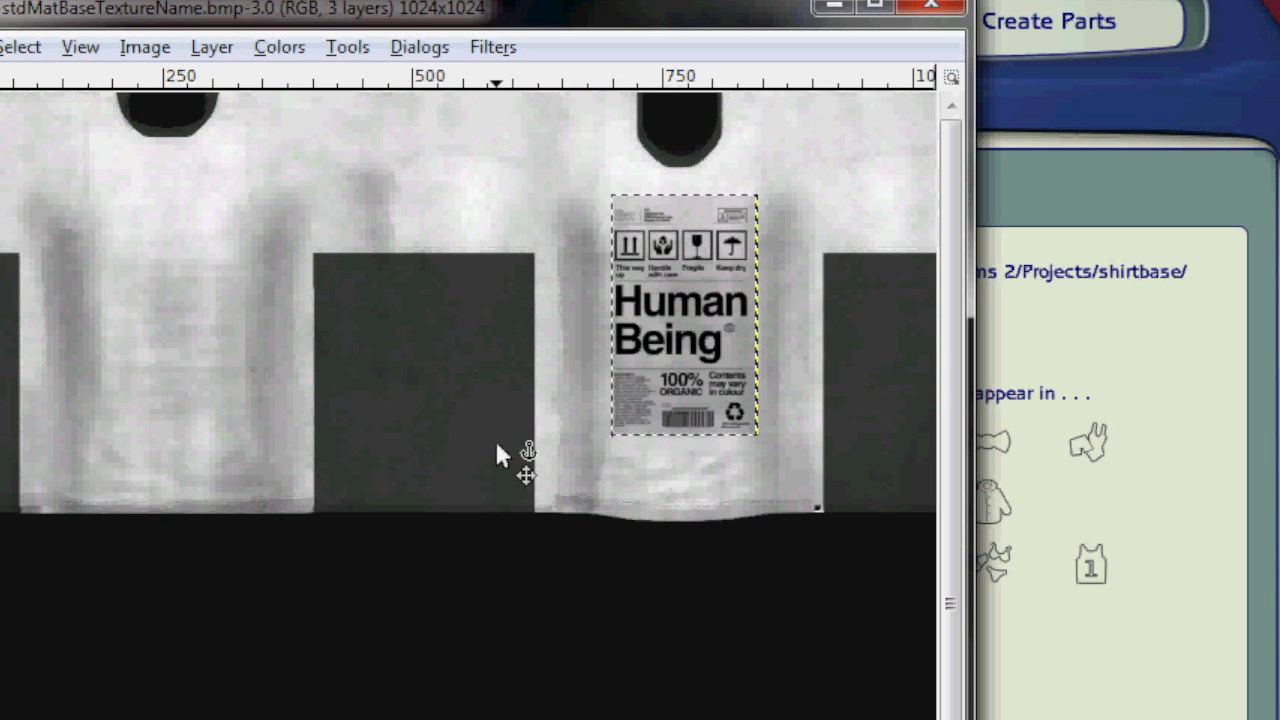
{"action": "left_click", "coordinate": [497, 447]}
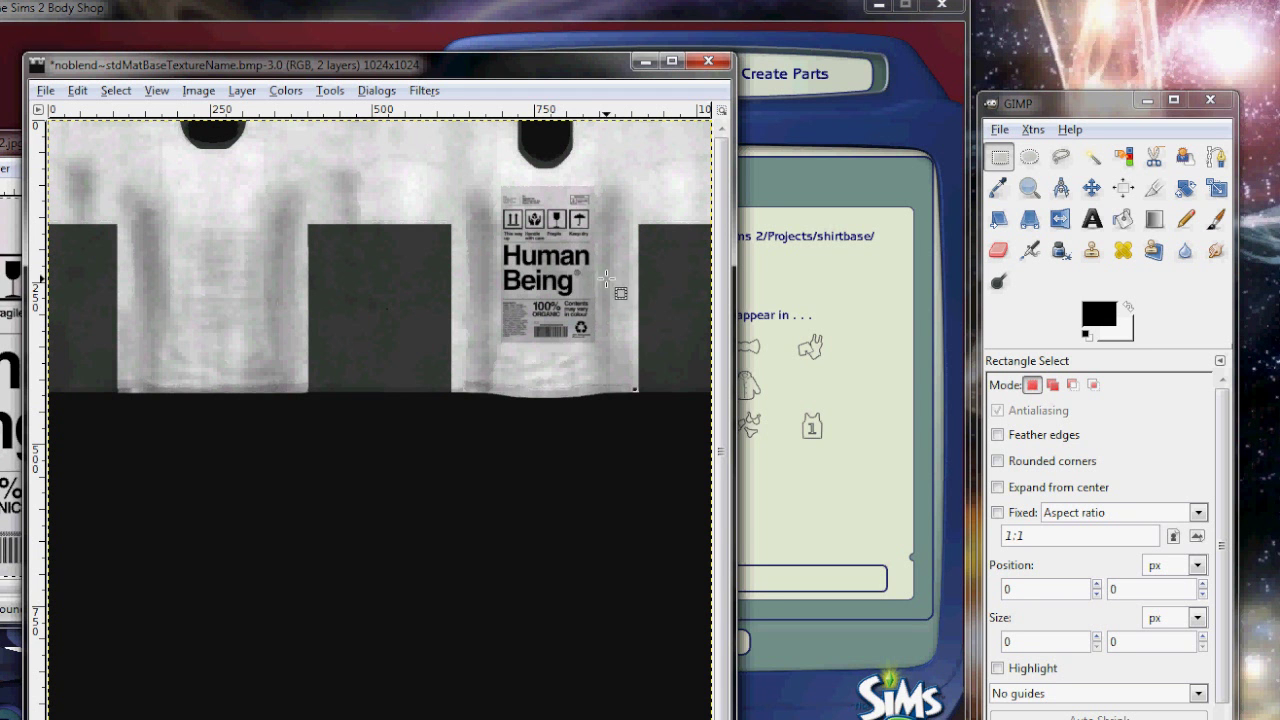
- Sample the graphic's light gray background and fill the fuzzy-selected area around the graphic with that color
{"action": "key", "text": "o"}
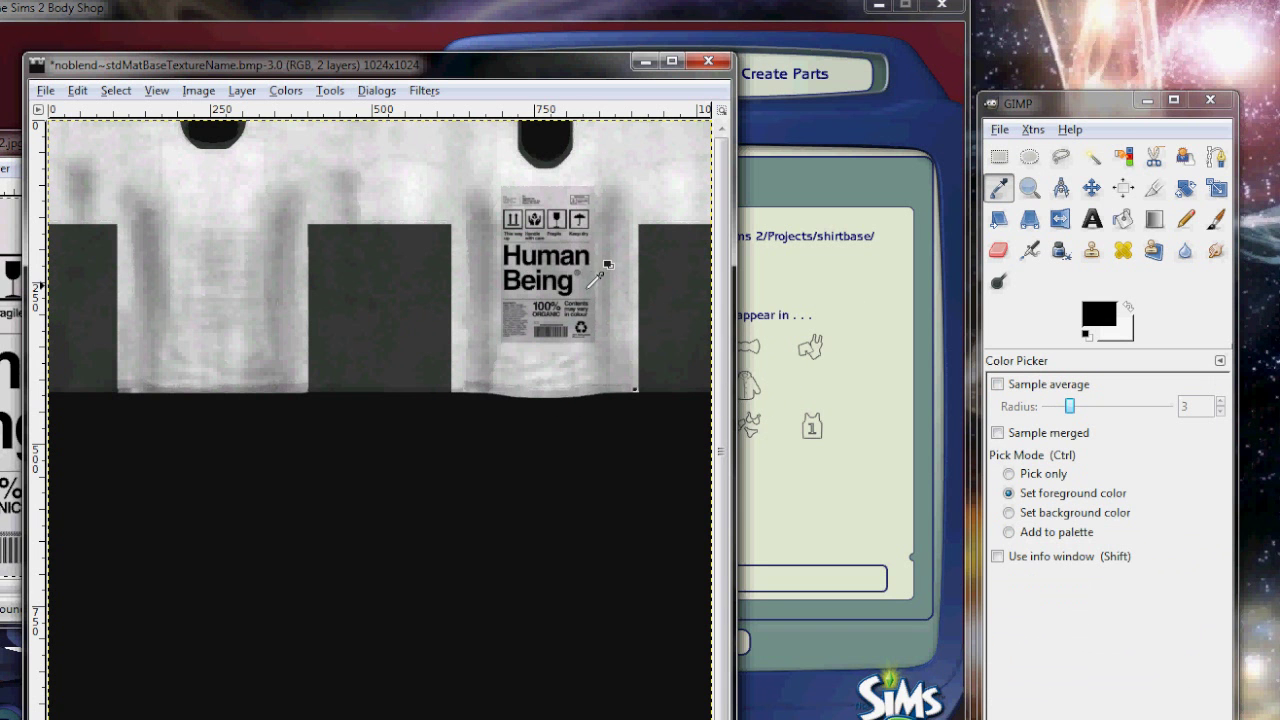
{"action": "left_click", "coordinate": [588, 287]}
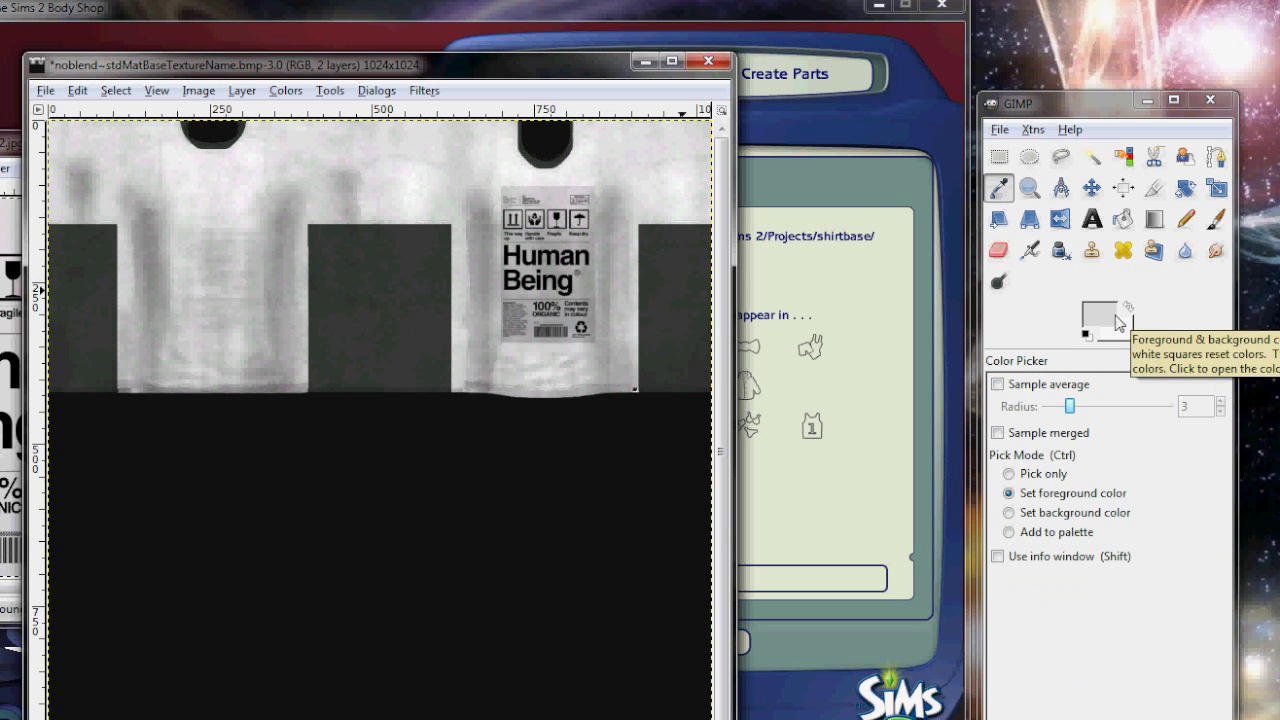
{"action": "key", "text": "u"}
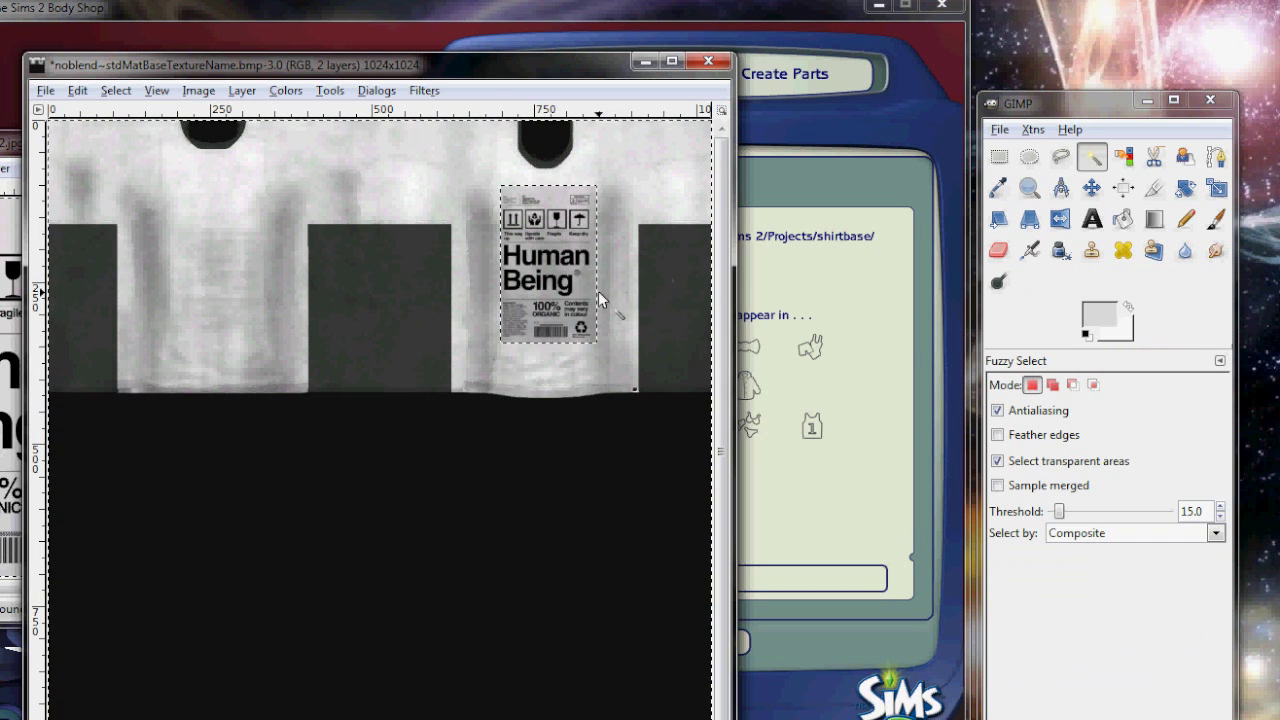
{"action": "left_click_drag", "start_coordinate": [1099, 314], "coordinate": [423, 406]}
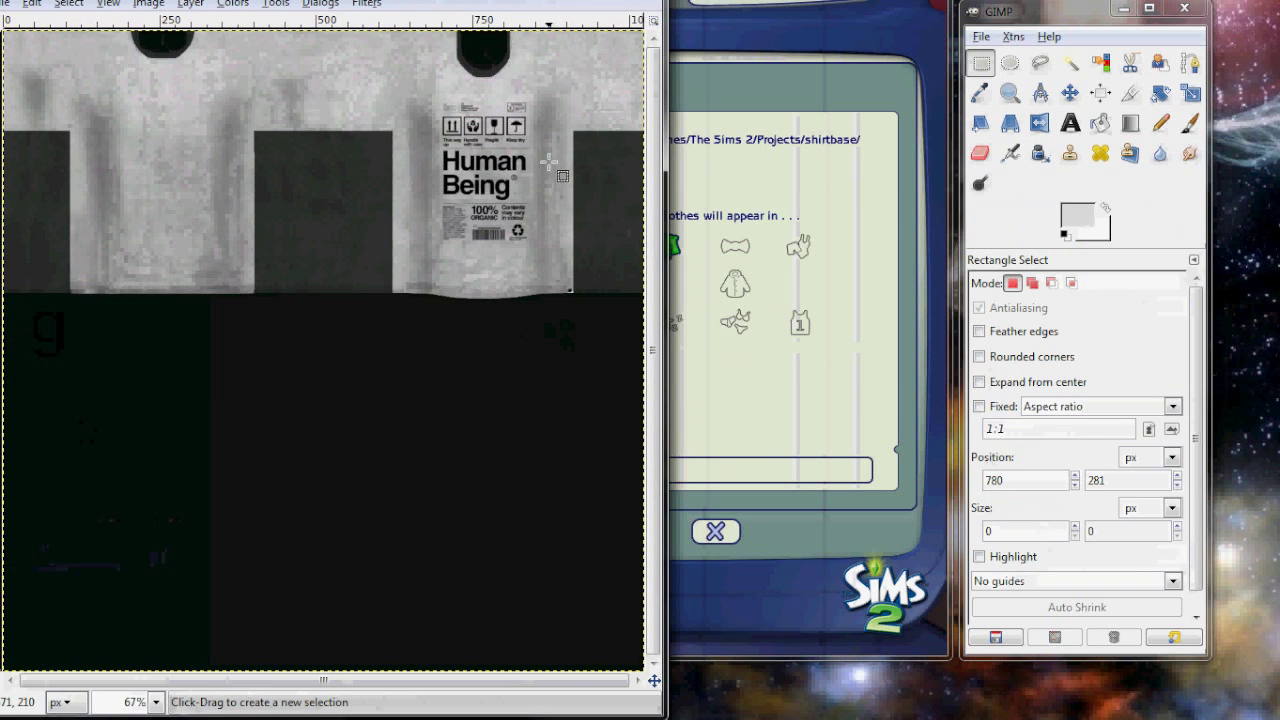
- Examine the Human Being graphic's edges and surrounding fill at 400% zoom
{"action": "key", "text": "u"}
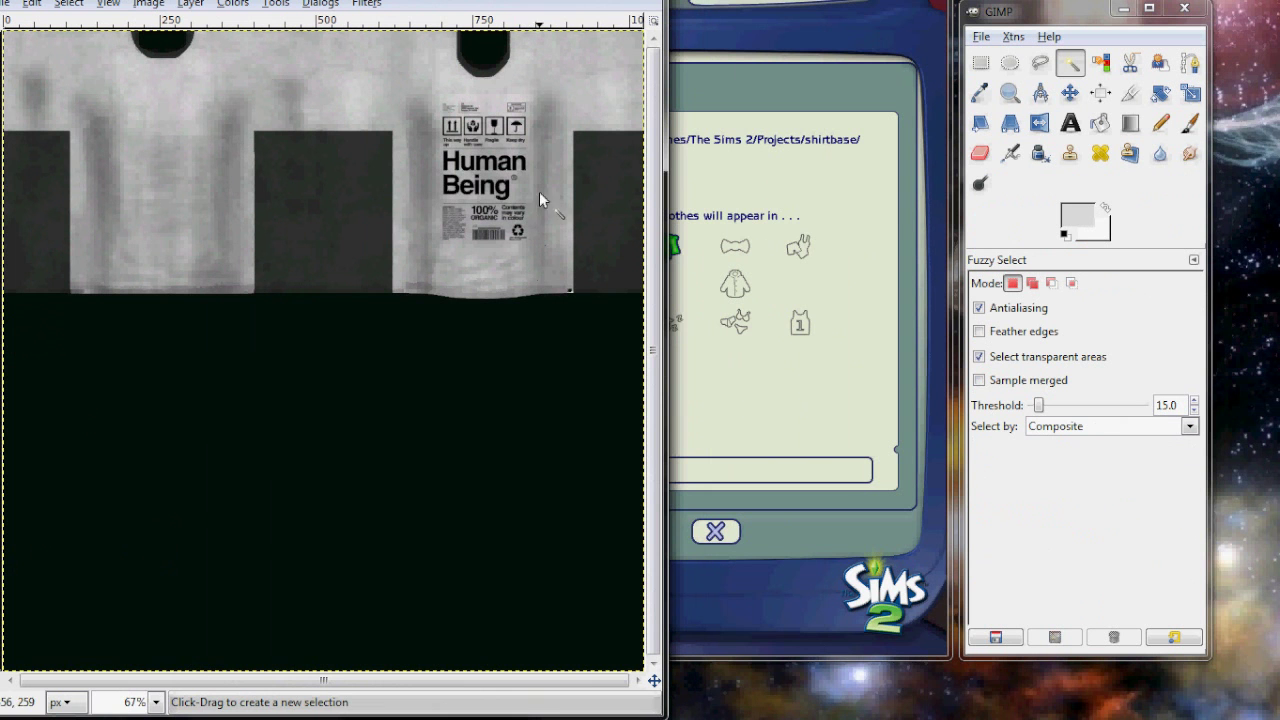
{"action": "left_click", "coordinate": [155, 702]}
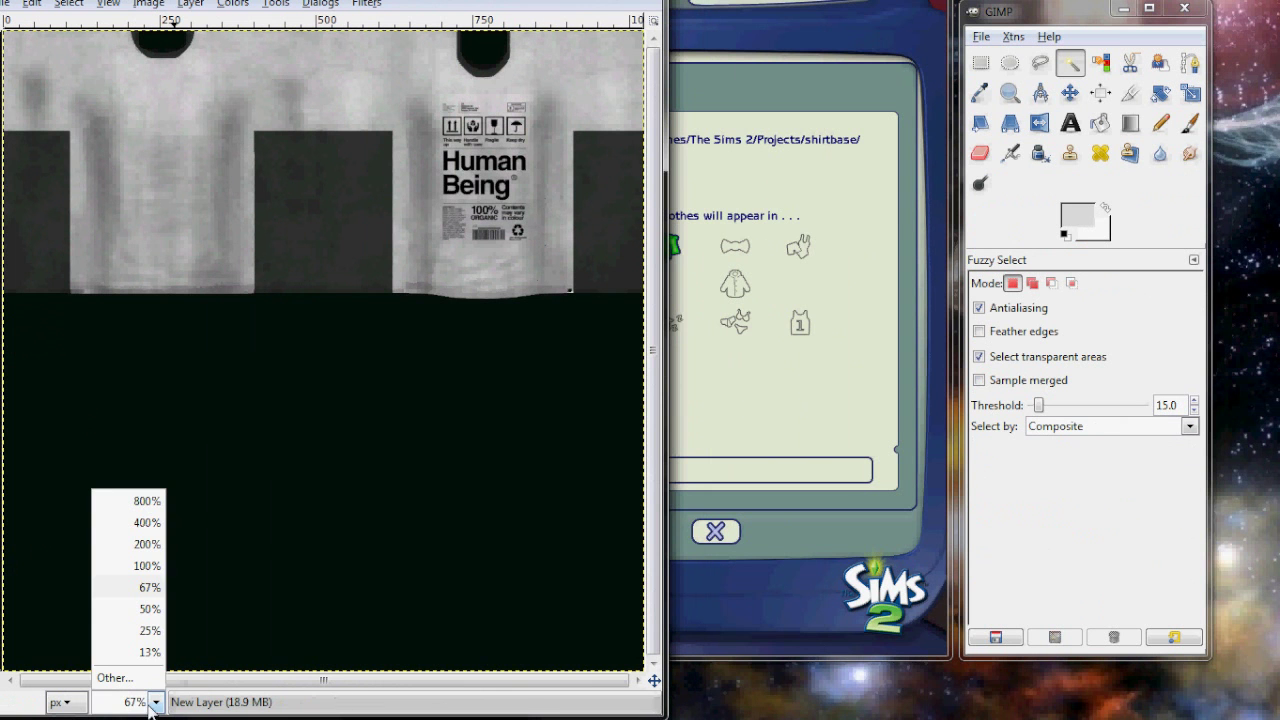
{"action": "left_click", "coordinate": [145, 523]}
{"action": "scroll", "coordinate": [369, 535], "scroll_direction": "up", "scroll_amount": 10}
{"action": "left_click_drag", "start_coordinate": [322, 682], "coordinate": [448, 683]}
{"action": "scroll", "coordinate": [396, 455], "scroll_direction": "down", "scroll_amount": 3}
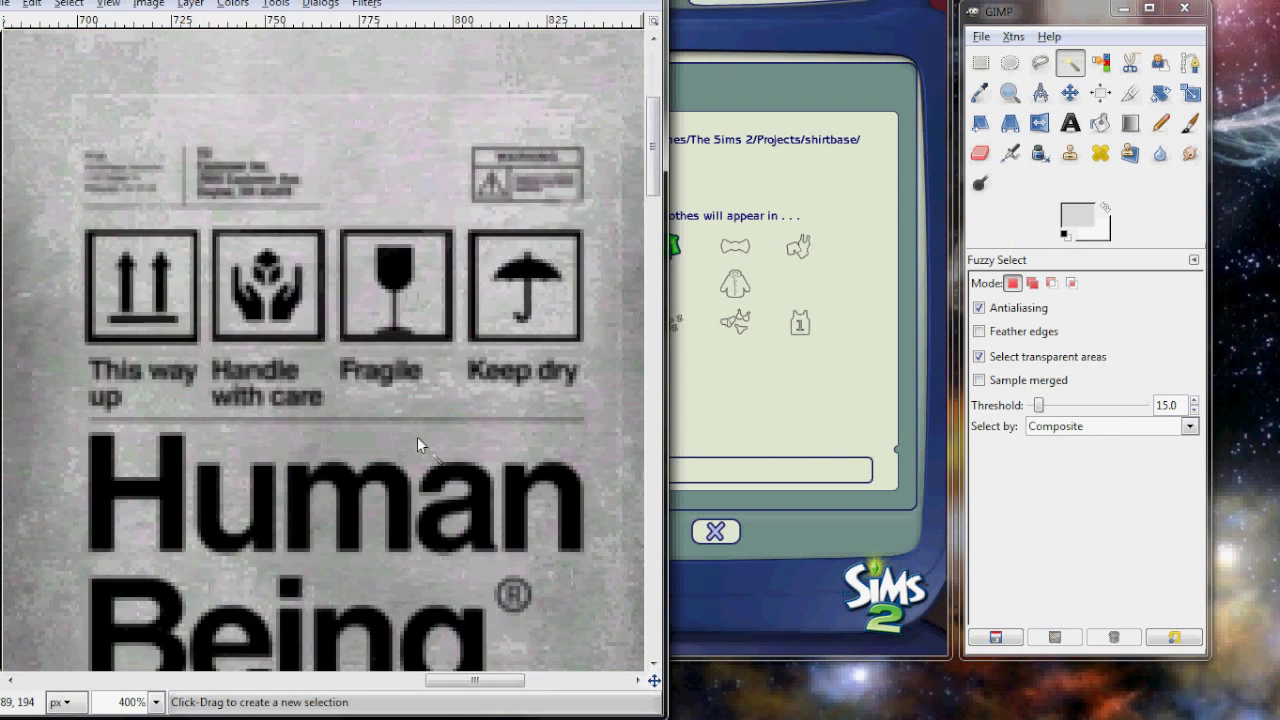
{"action": "scroll", "coordinate": [420, 445], "scroll_direction": "up", "scroll_amount": 3}
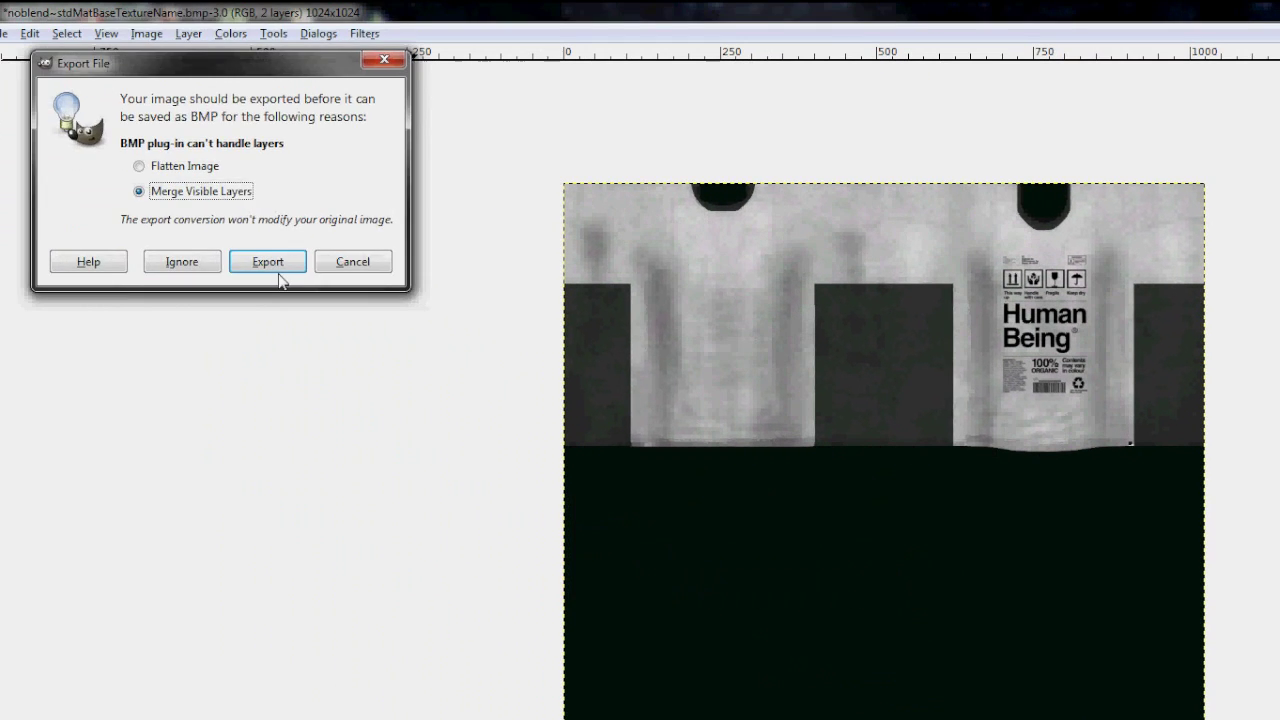
- Export the texture as BMP with its visible layers merged, and reload the shirtbase textures in The Sims 2 Body Shop
{"action": "left_click", "coordinate": [275, 265]}
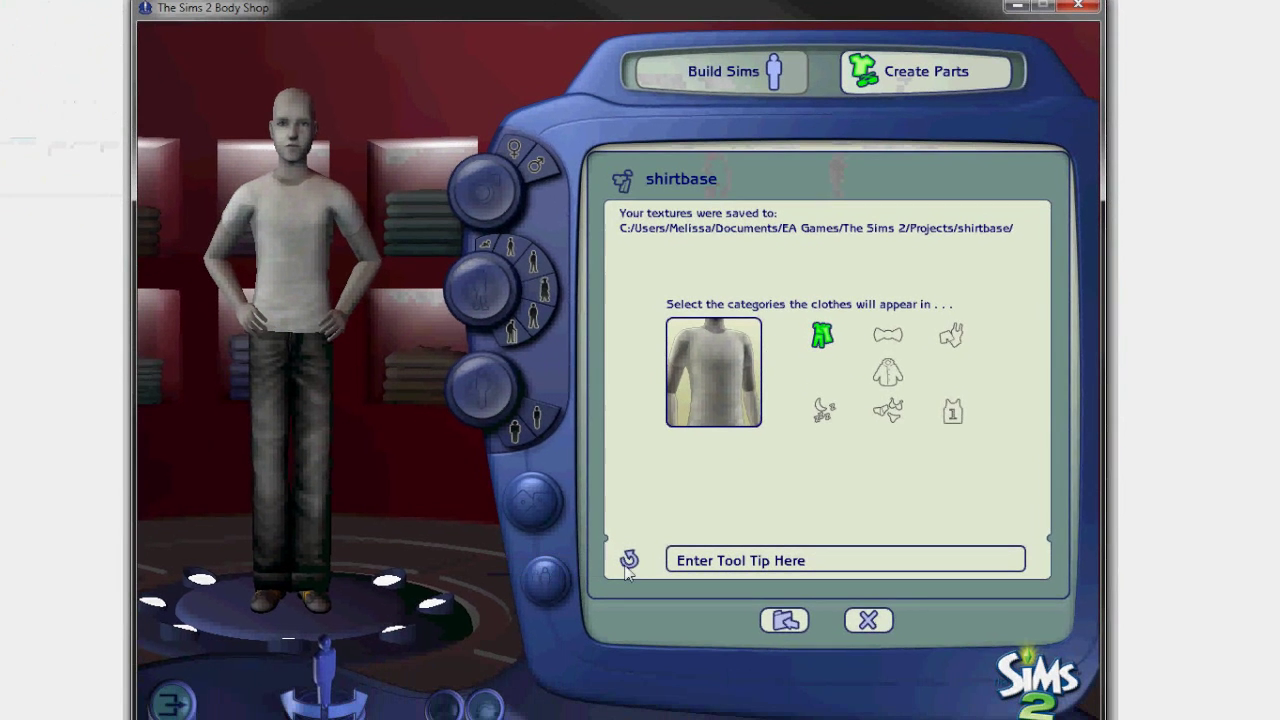
{"action": "left_click", "coordinate": [629, 560]}
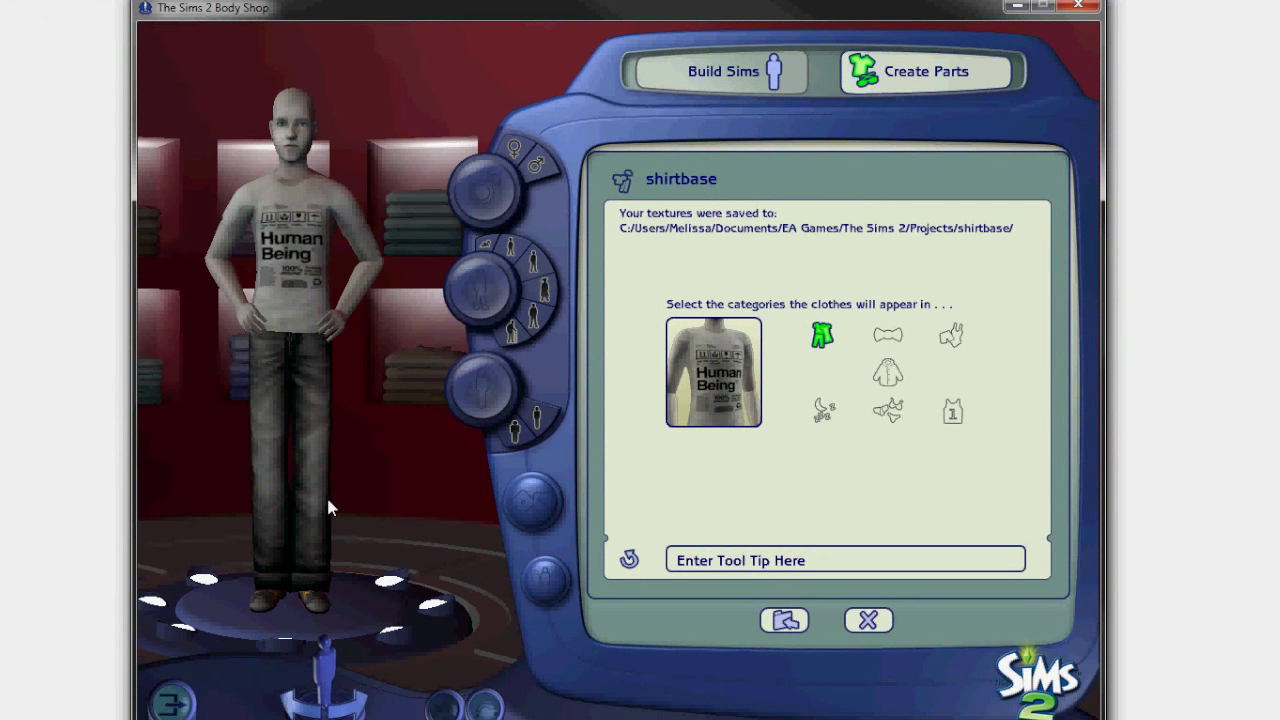
- Import the finished shirtbase project into the game's clothing catalog
{"action": "left_click", "coordinate": [637, 425]}
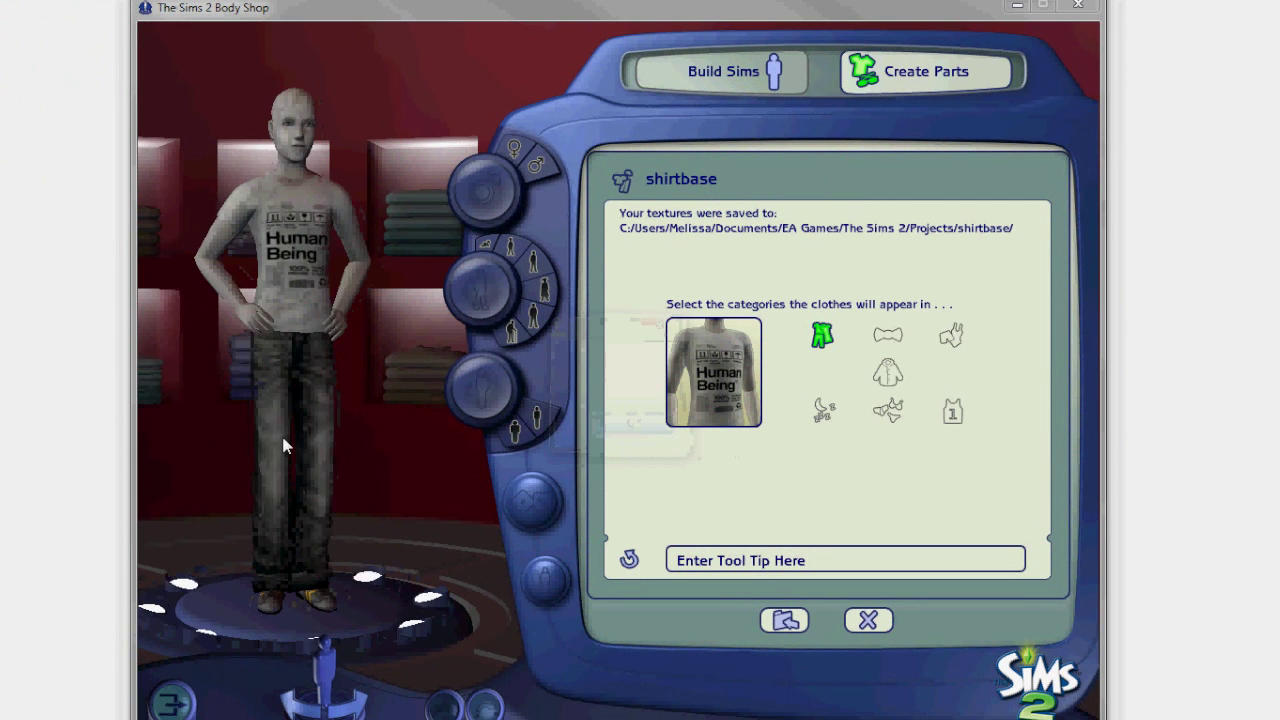
{"action": "left_click", "coordinate": [720, 556]}
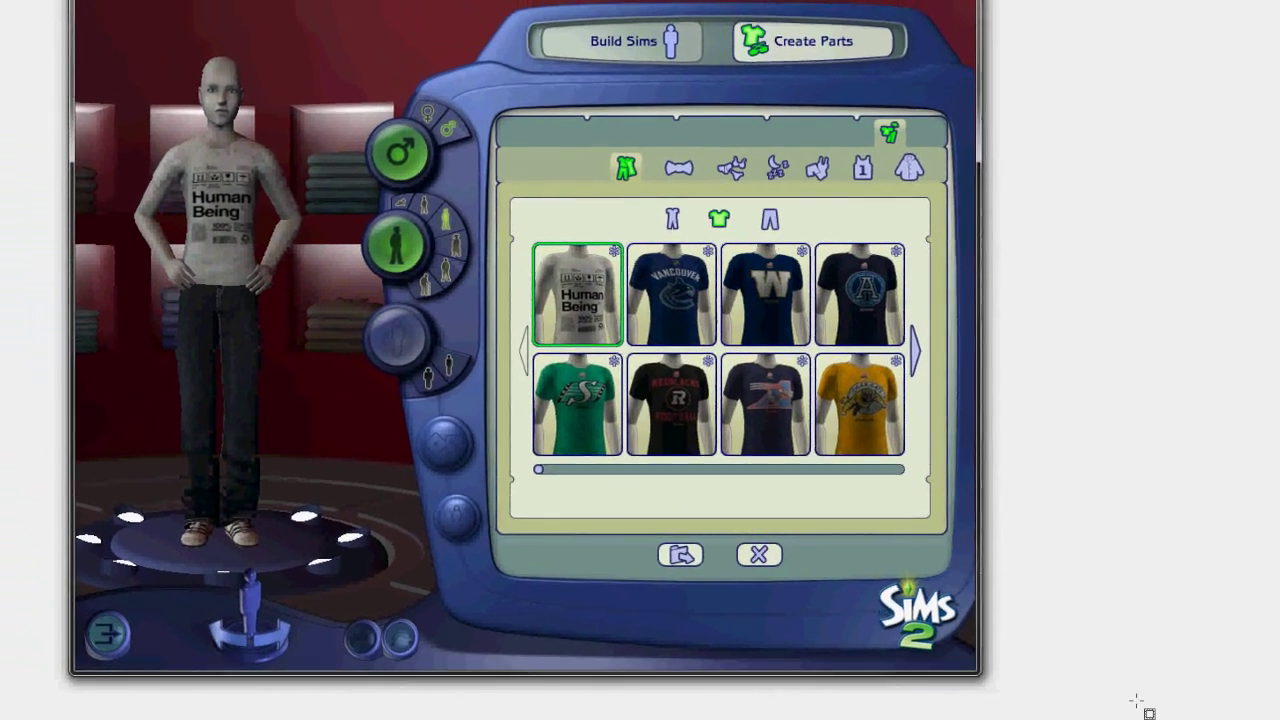
{"action": "left_click", "coordinate": [1165, 718]}
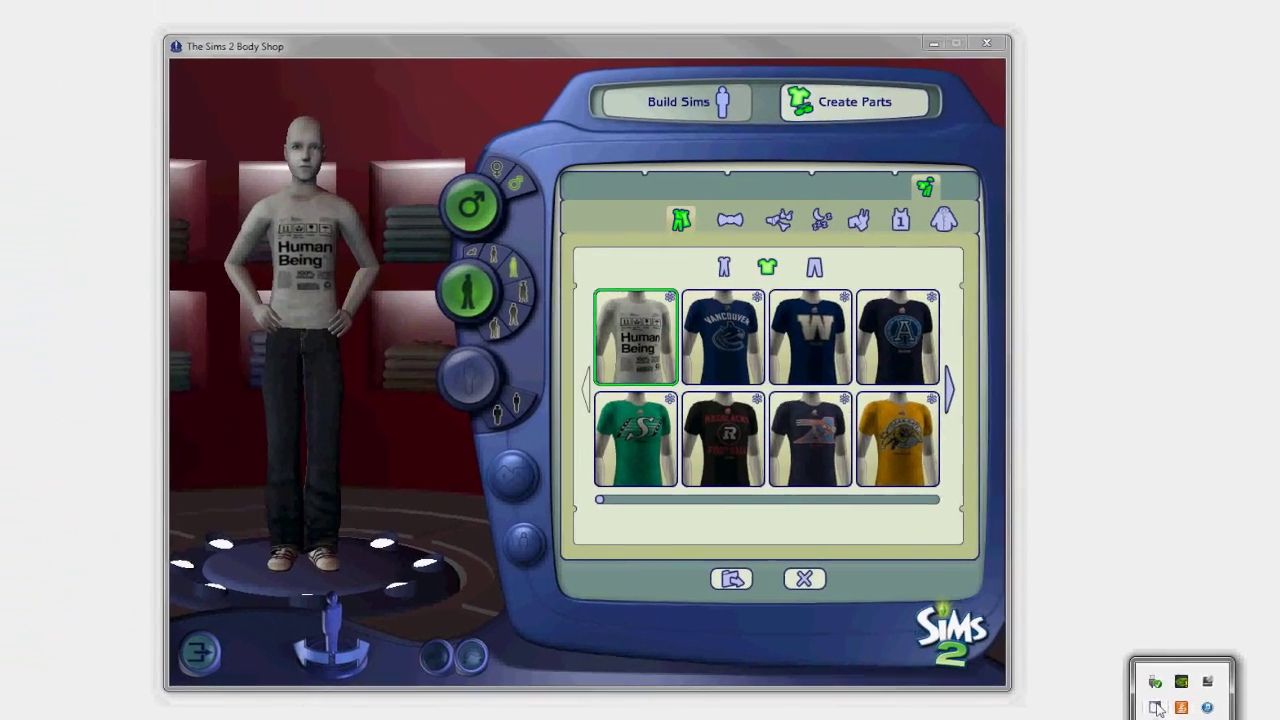